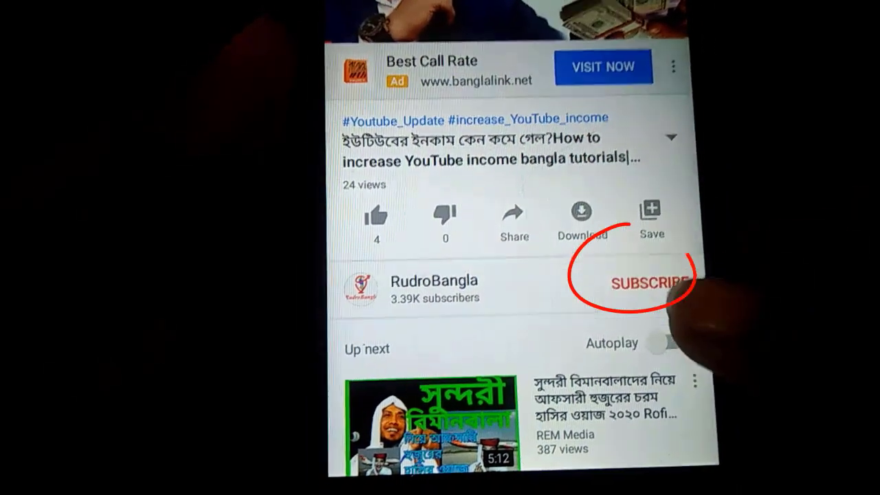
# - Subscribe to the tutorial's YouTube channel and set its notification bell to All
pyautogui.click(650, 283)
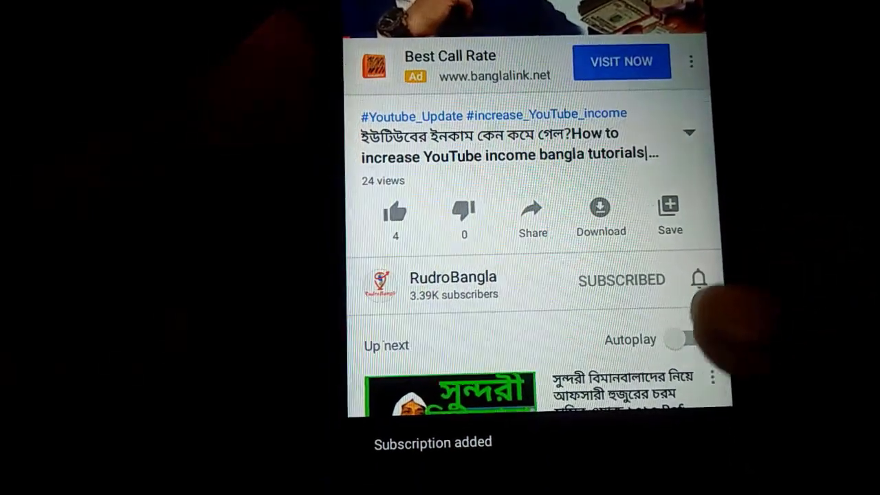
pyautogui.click(698, 279)
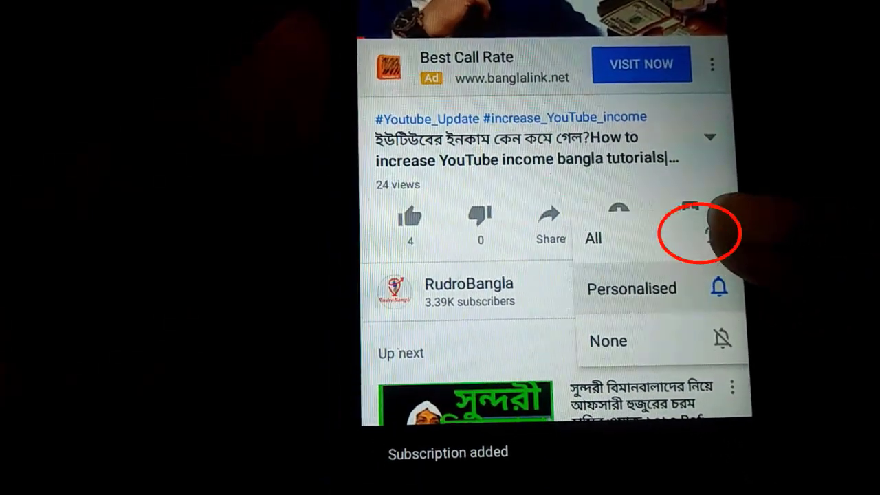
pyautogui.click(694, 238)
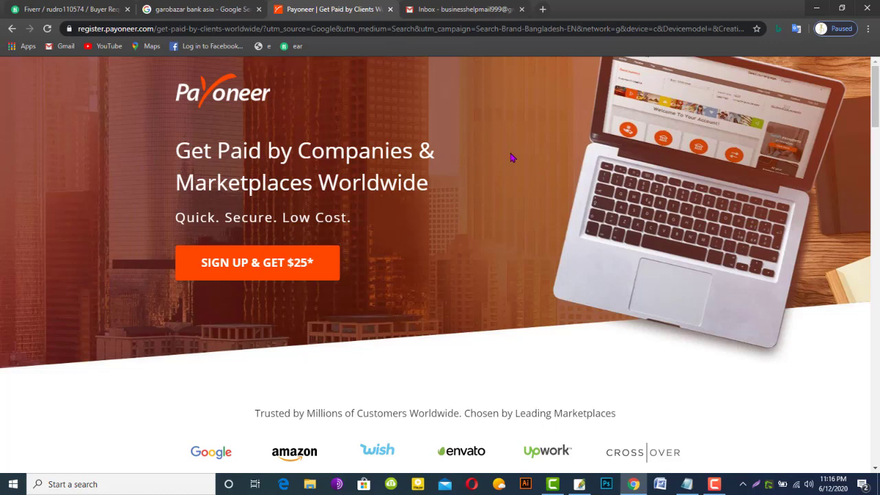
# - Start a new Payoneer registration with SIGN UP & GET $25*
pyautogui.click(270, 269)
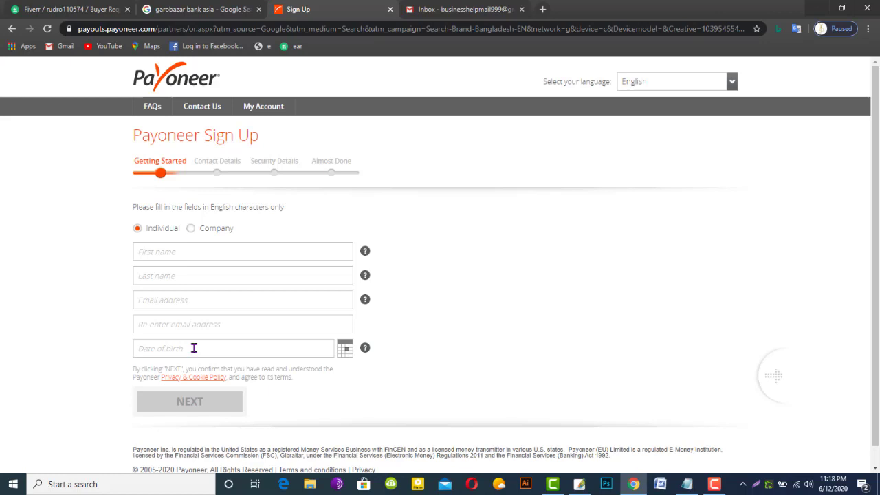
# - Autofill the first and last name, and paste the account's email into both email fields
pyautogui.click(199, 250)
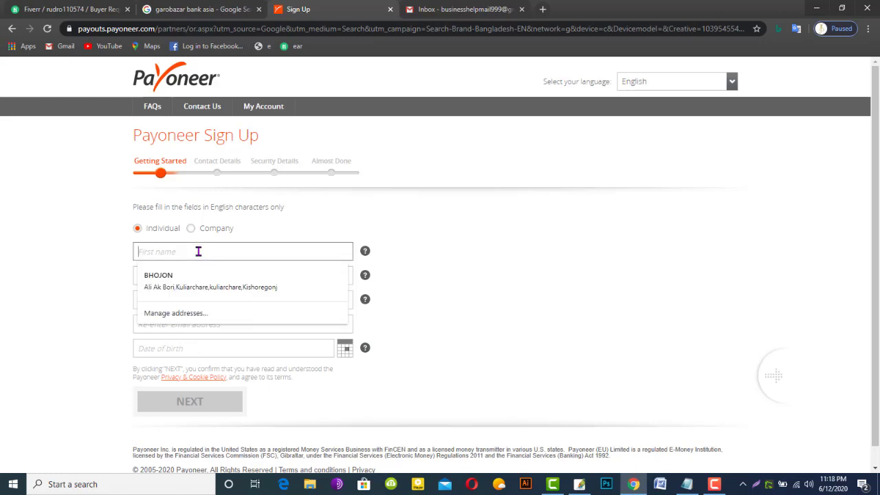
pyautogui.click(199, 275)
pyautogui.click(191, 303)
pyautogui.click(461, 9)
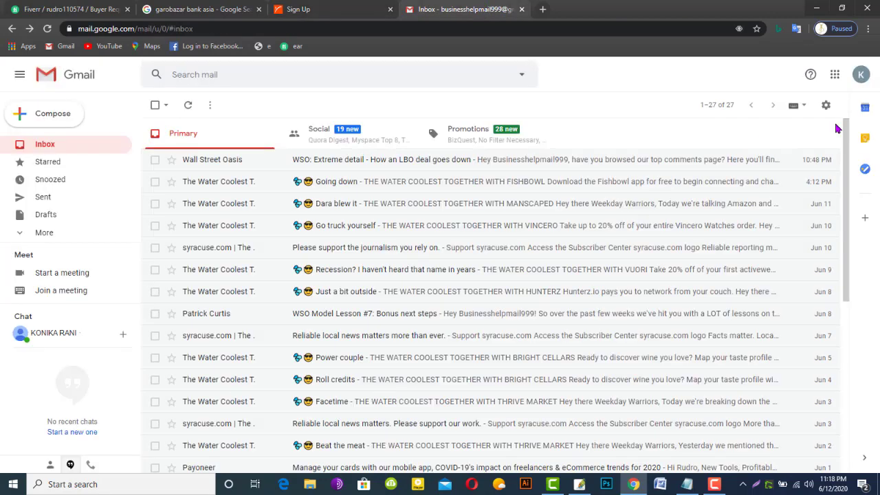
pyautogui.click(852, 80)
pyautogui.tripleClick(791, 170)
pyautogui.hotkey('ctrl', 'c')
pyautogui.click(298, 8)
pyautogui.rightClick(242, 293)
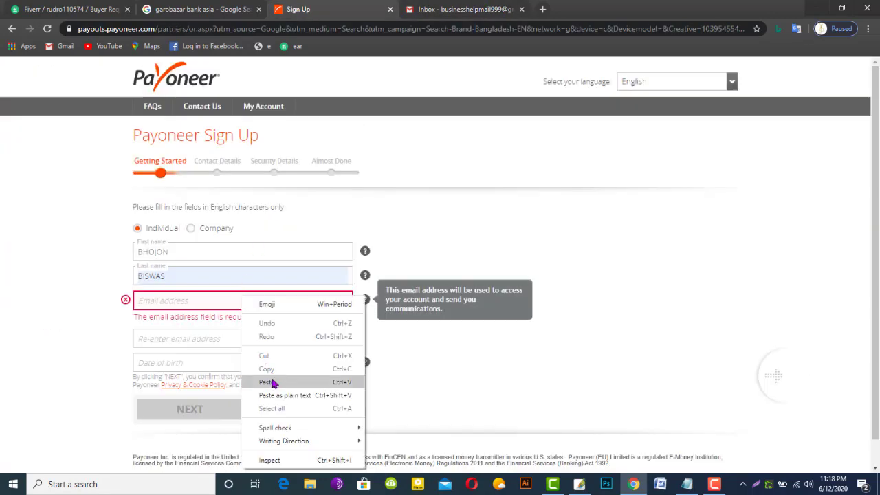
pyautogui.click(275, 385)
pyautogui.rightClick(242, 341)
pyautogui.click(202, 327)
pyautogui.hotkey('ctrl', 'v')
pyautogui.click(202, 342)
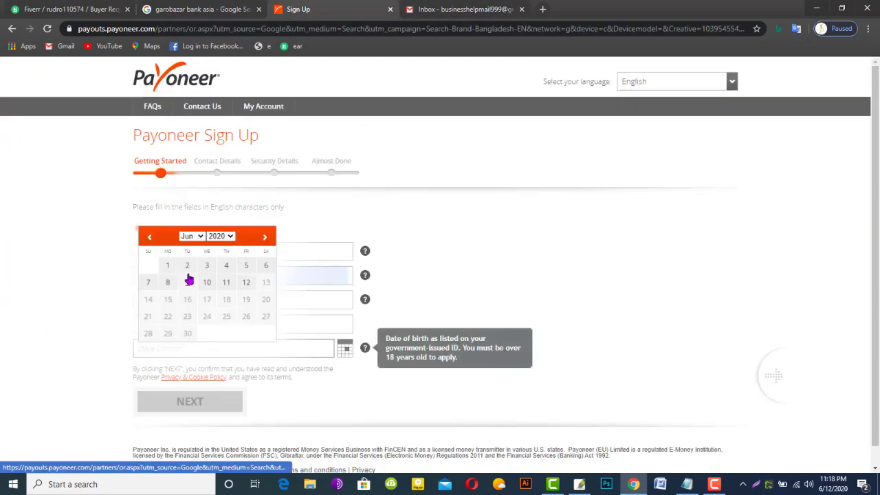
pyautogui.click(186, 265)
pyautogui.click(343, 350)
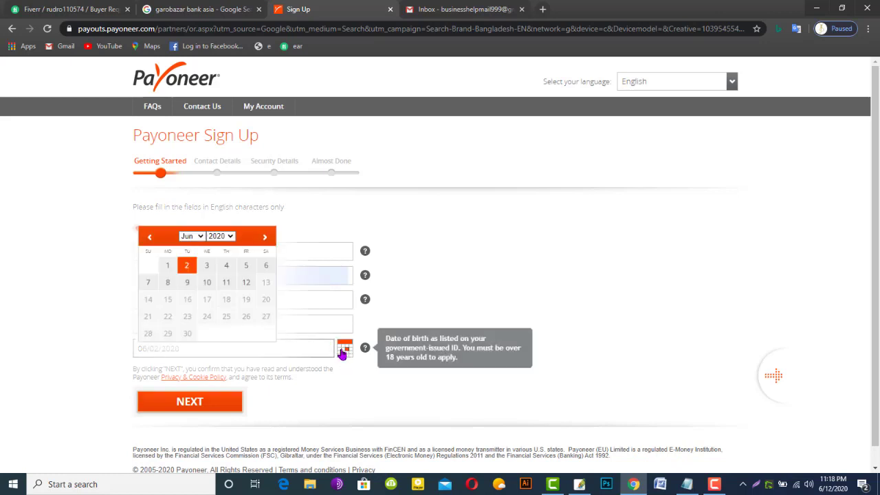
pyautogui.click(192, 236)
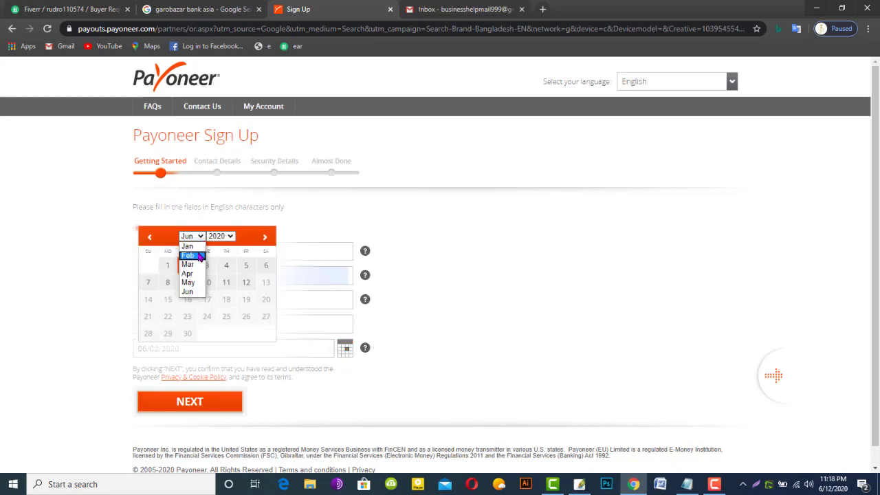
pyautogui.click(189, 255)
pyautogui.click(225, 237)
pyautogui.scroll(5, 226, 309)
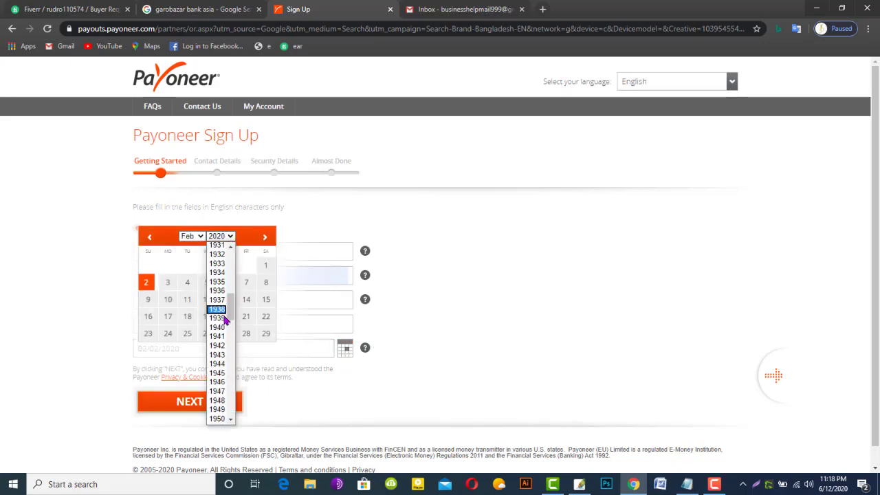
pyautogui.moveTo(230, 358); pyautogui.dragTo(232, 384)
pyautogui.click(219, 363)
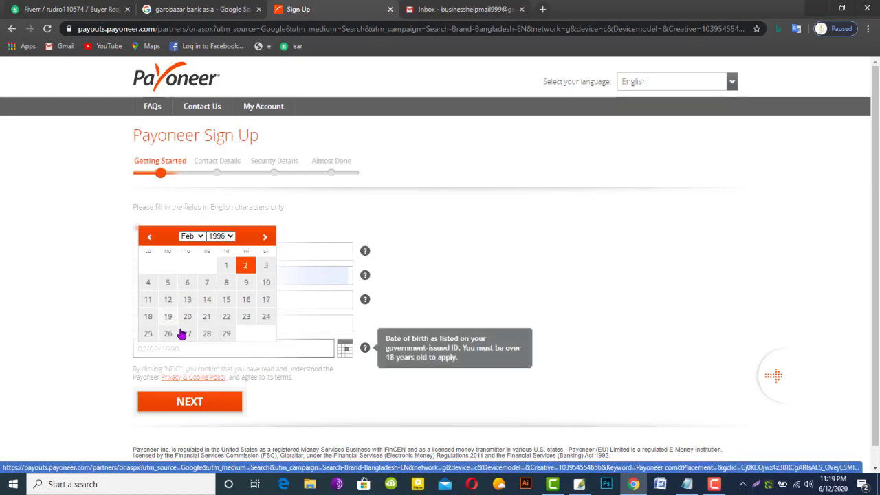
pyautogui.click(198, 240)
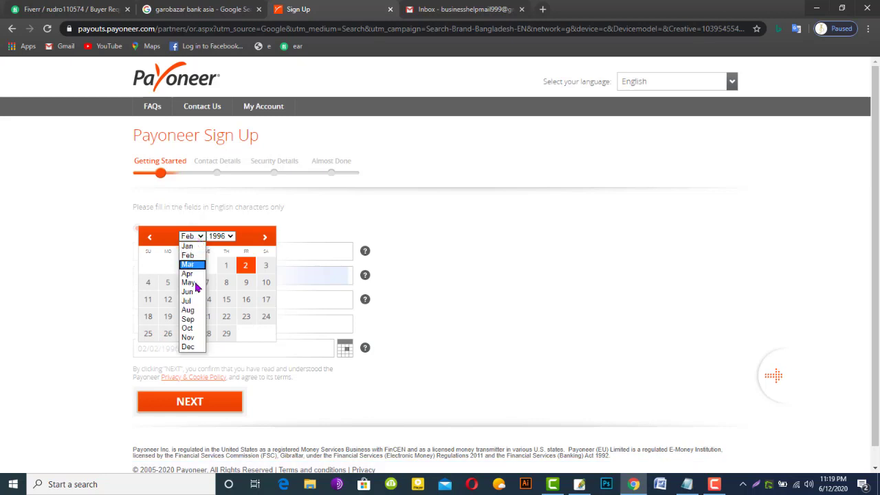
pyautogui.click(193, 334)
pyautogui.click(169, 334)
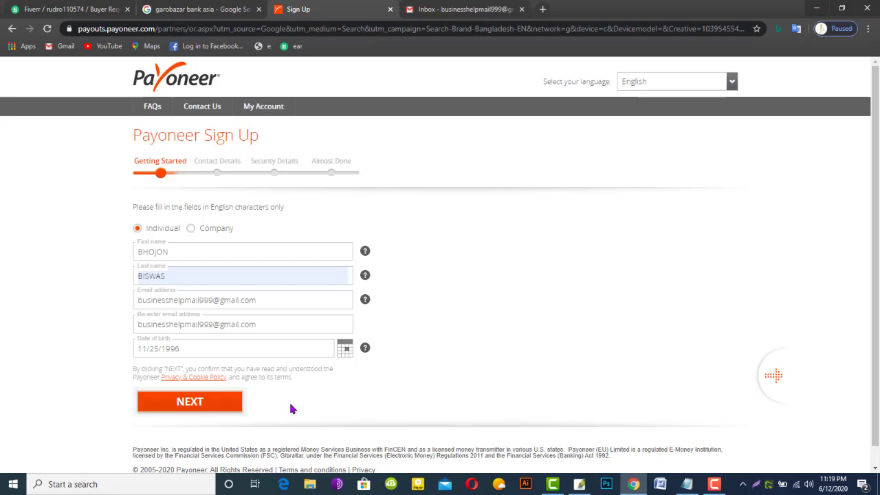
pyautogui.click(203, 406)
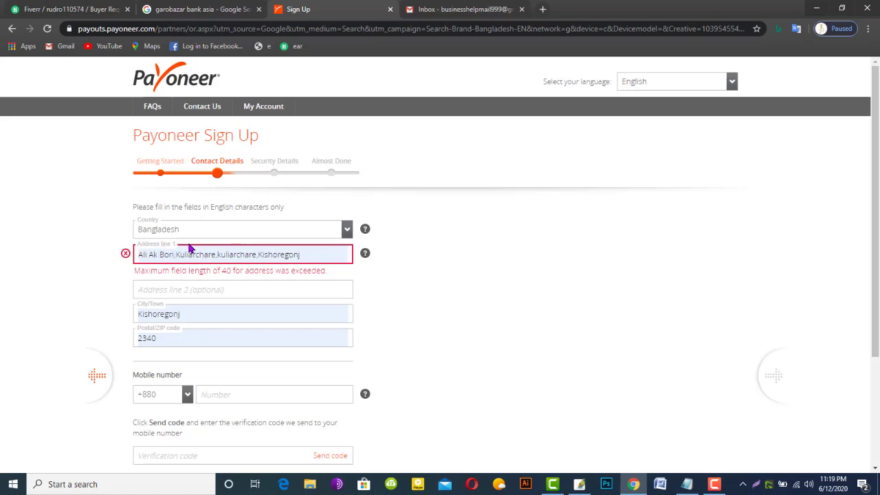
# - Autofill the saved address, trim line 1 under 40 characters, and refill city and postal code
pyautogui.click(306, 254)
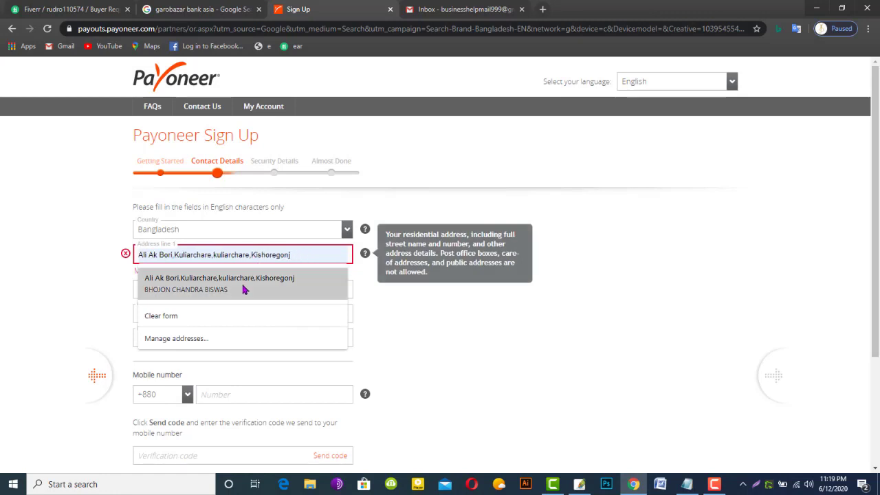
pyautogui.click(242, 290)
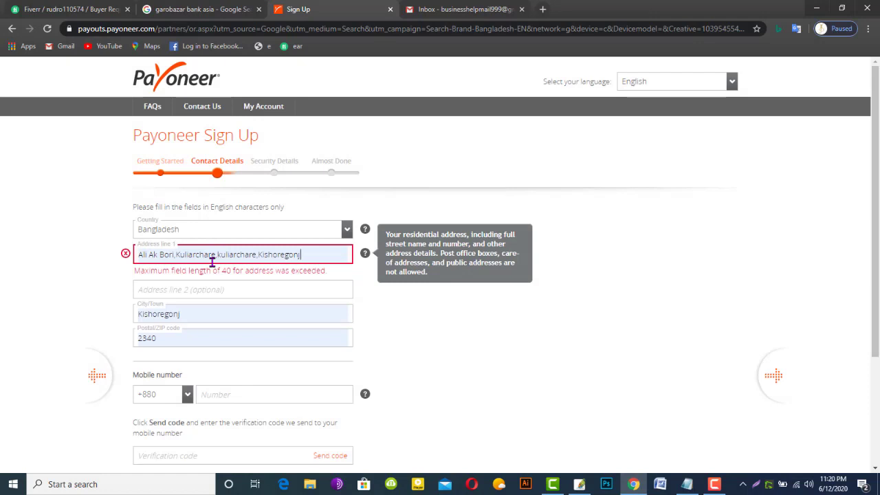
pyautogui.press('BackSpace')
pyautogui.press('BackSpace')
pyautogui.press('BackSpace')
pyautogui.press('BackSpace')
pyautogui.press('BackSpace')
pyautogui.press('BackSpace')
pyautogui.press('BackSpace')
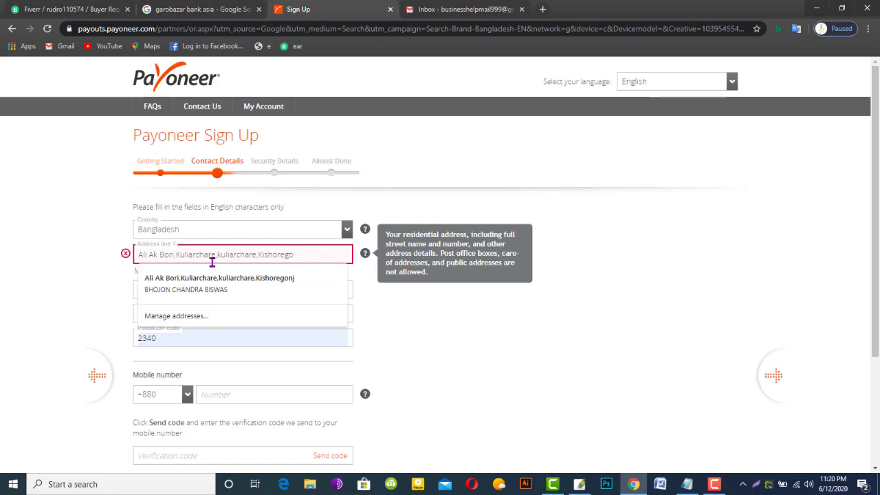
pyautogui.press('BackSpace')
pyautogui.press('BackSpace')
pyautogui.press('BackSpace')
pyautogui.press('BackSpace')
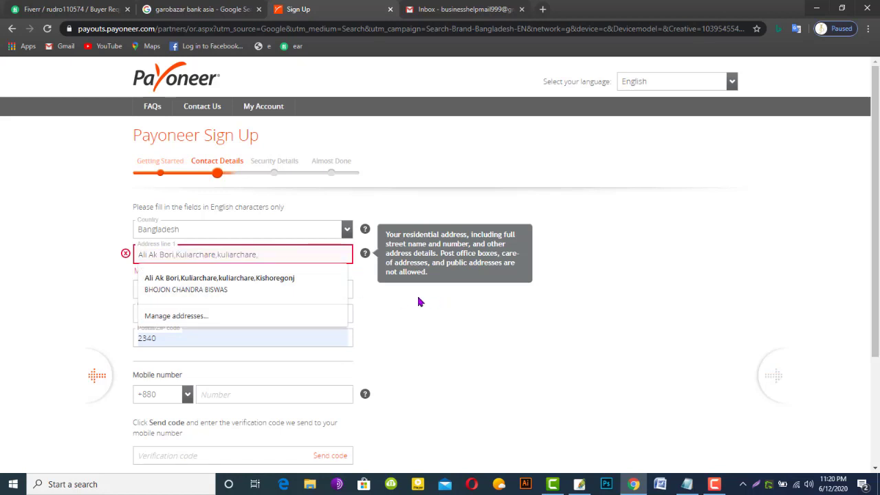
pyautogui.click(340, 284)
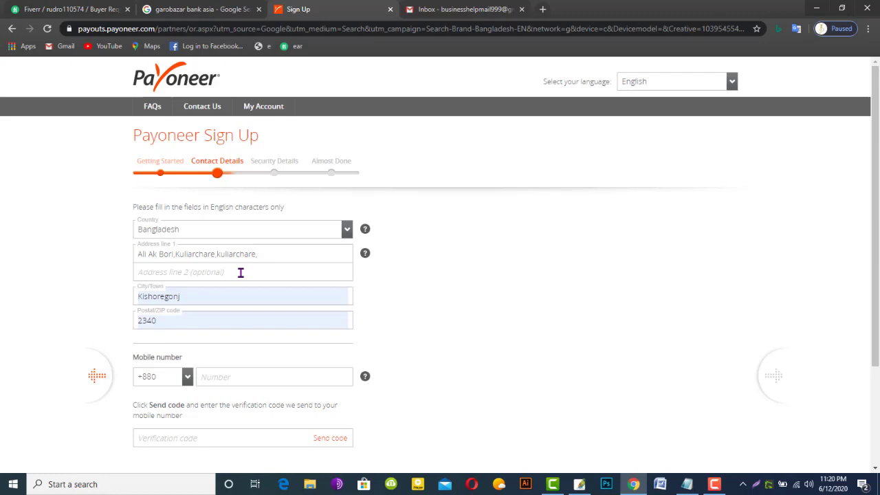
# - Fill Address line 2 with the city name copied from the City field
pyautogui.click(241, 273)
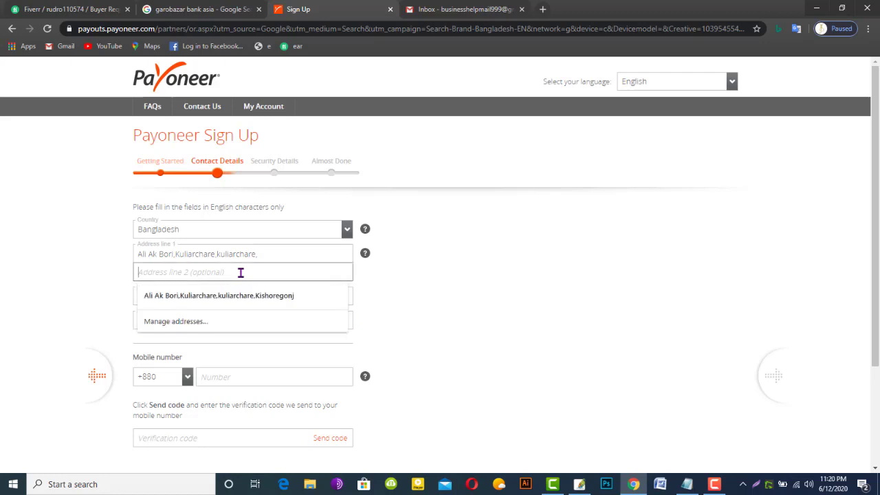
pyautogui.write('Ki')
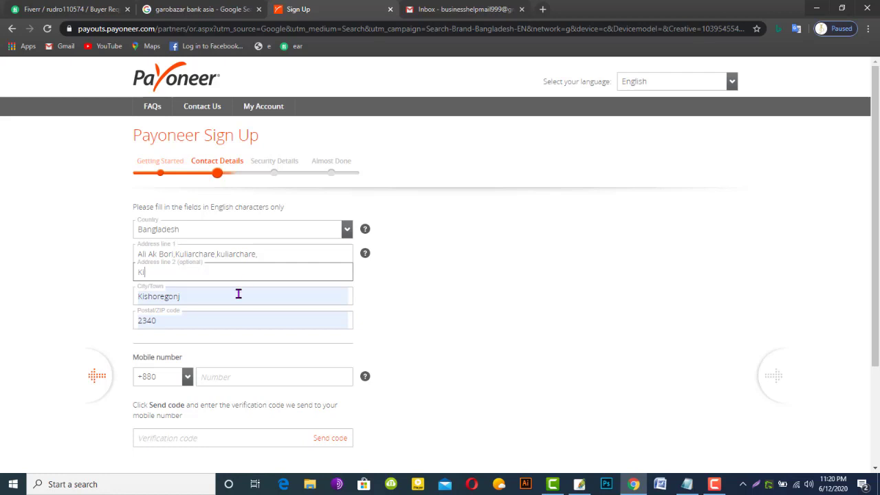
pyautogui.click(238, 293)
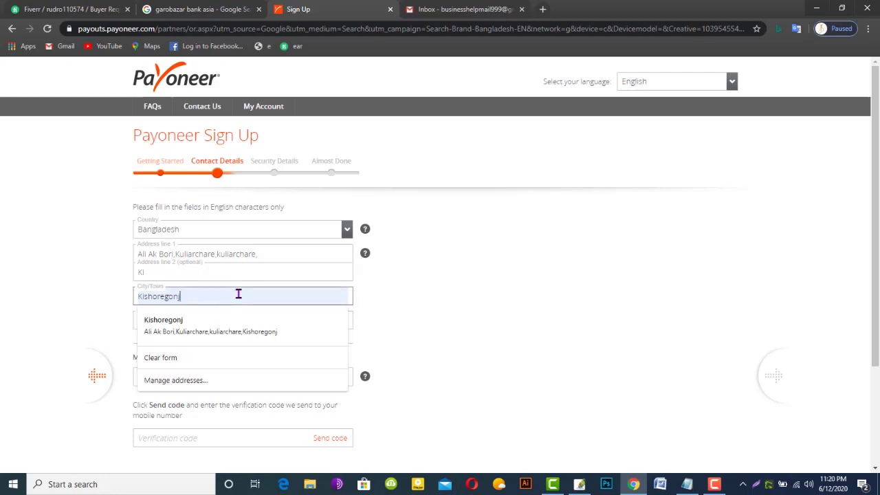
pyautogui.moveTo(193, 294); pyautogui.dragTo(123, 292)
pyautogui.click(148, 296)
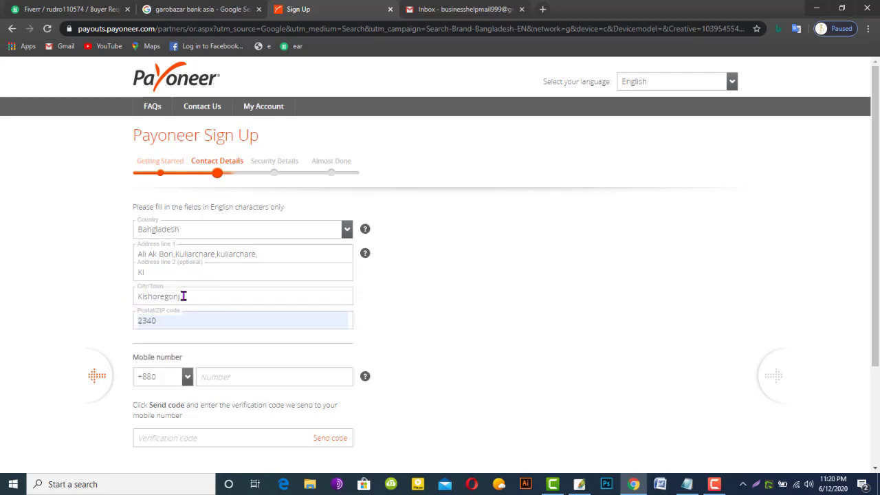
pyautogui.moveTo(181, 296); pyautogui.dragTo(132, 300)
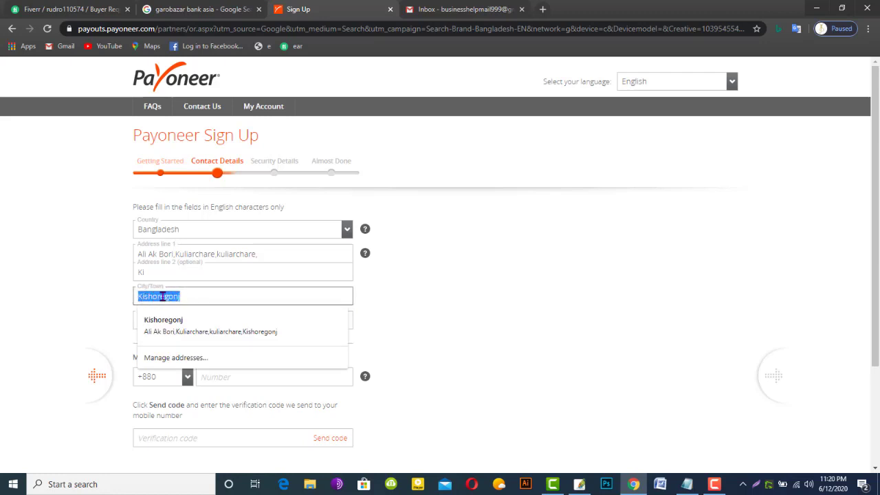
pyautogui.rightClick(163, 297)
pyautogui.click(184, 150)
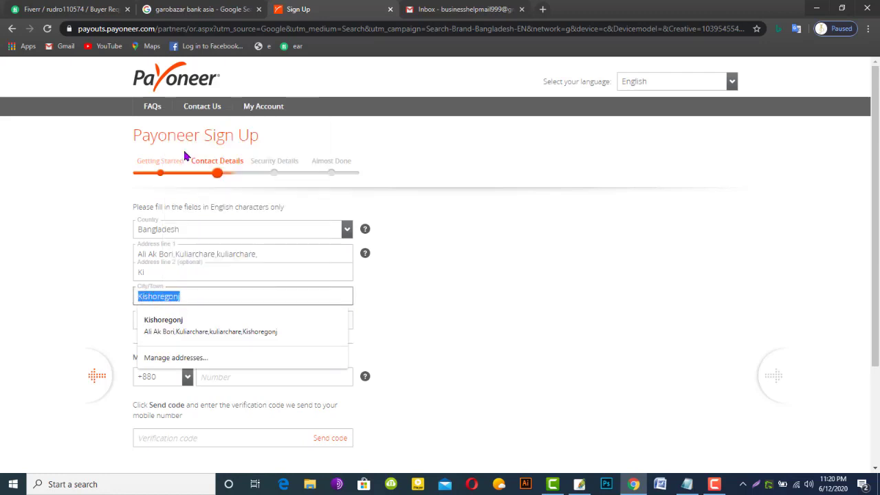
pyautogui.click(179, 269)
pyautogui.press('BackSpace')
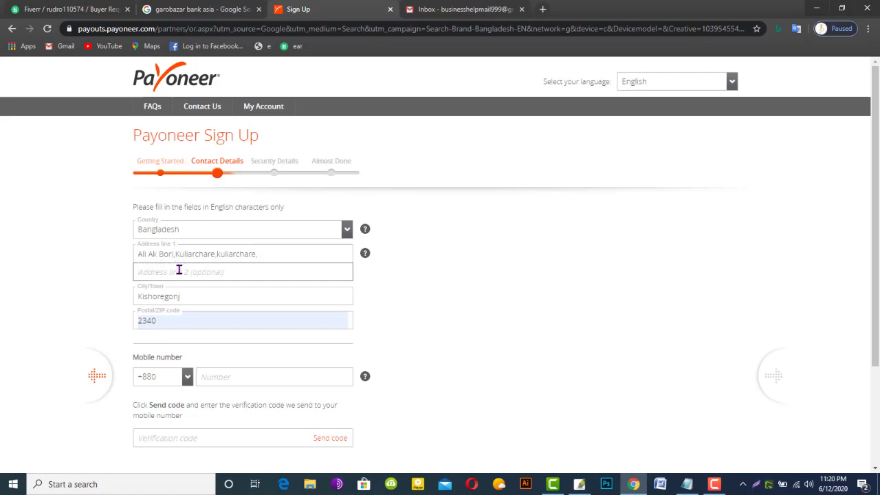
pyautogui.rightClick(179, 269)
pyautogui.click(204, 356)
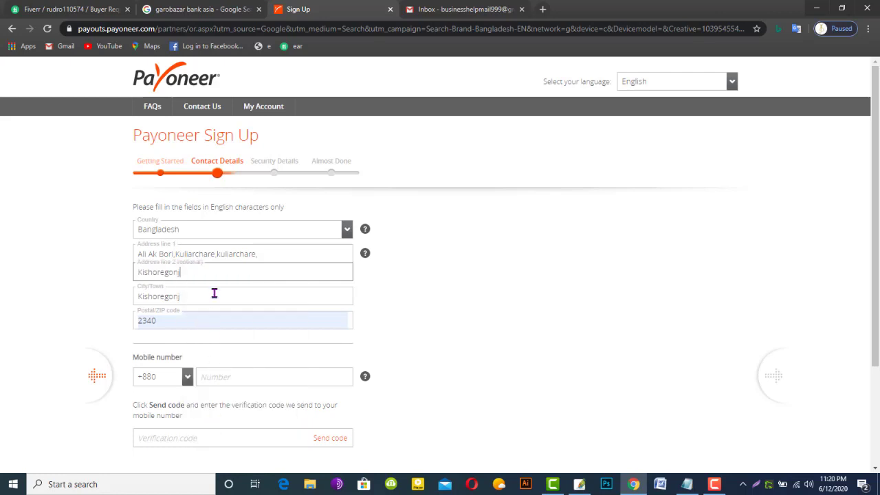
# - Reapply the saved address suggestion to refill the city and postal code
pyautogui.click(263, 255)
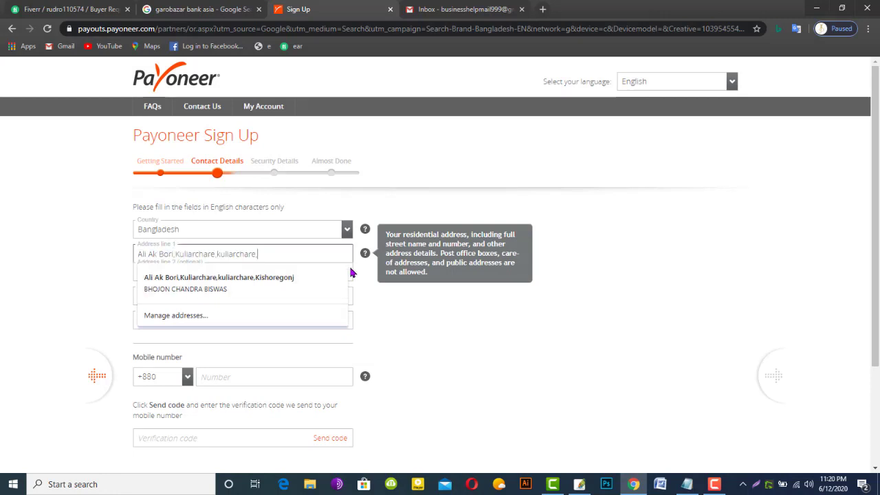
pyautogui.press('Down')
pyautogui.press('Return')
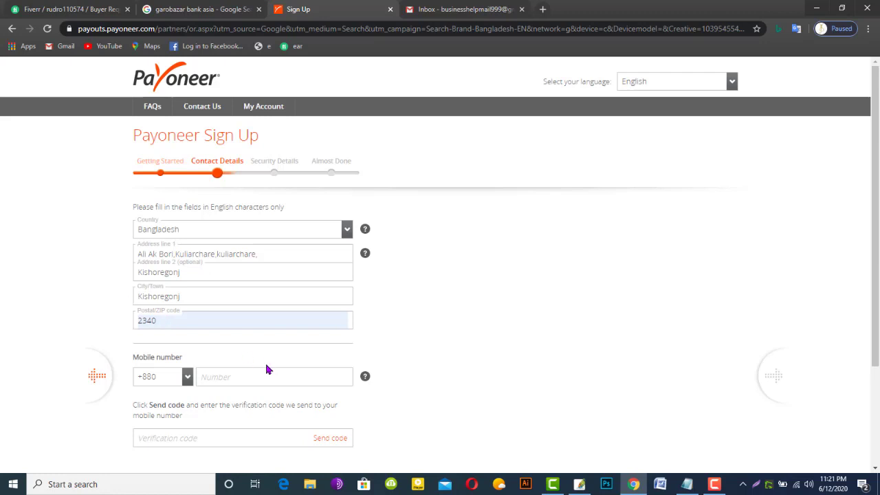
# - Enter the mobile phone number and request an SMS verification code
pyautogui.click(238, 376)
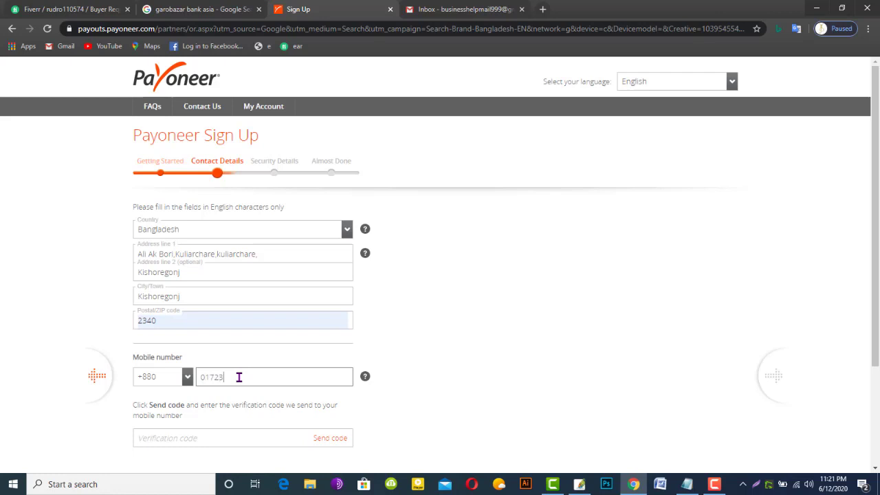
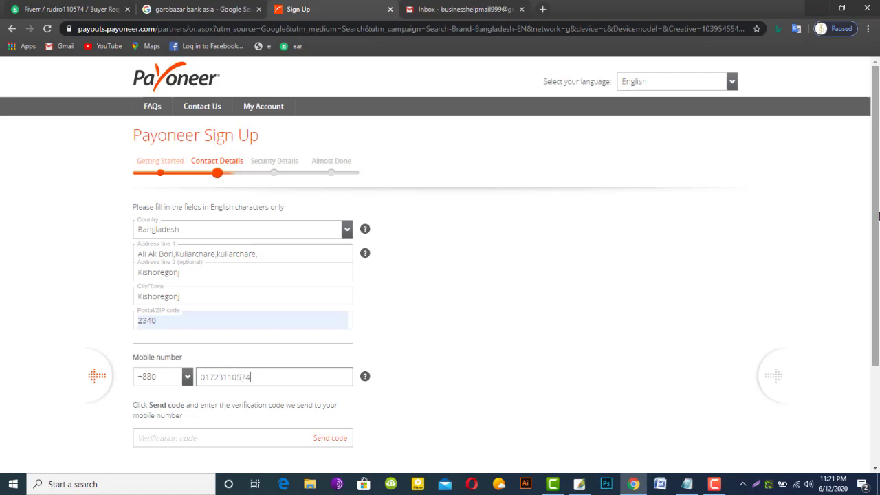
pyautogui.moveTo(879, 216); pyautogui.dragTo(878, 223)
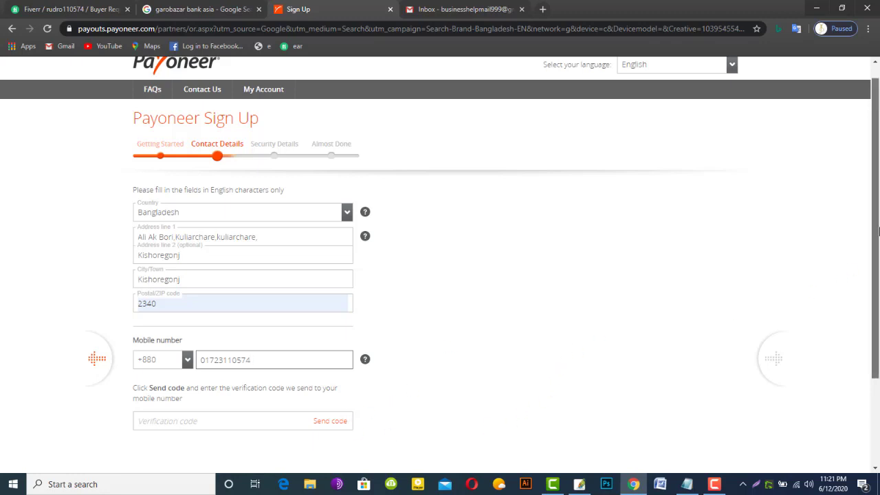
pyautogui.moveTo(879, 231); pyautogui.dragTo(879, 300)
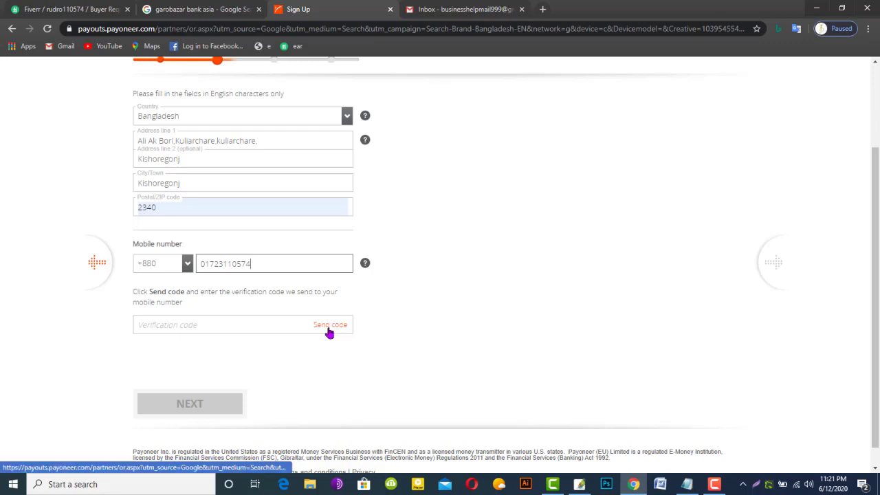
pyautogui.click(328, 331)
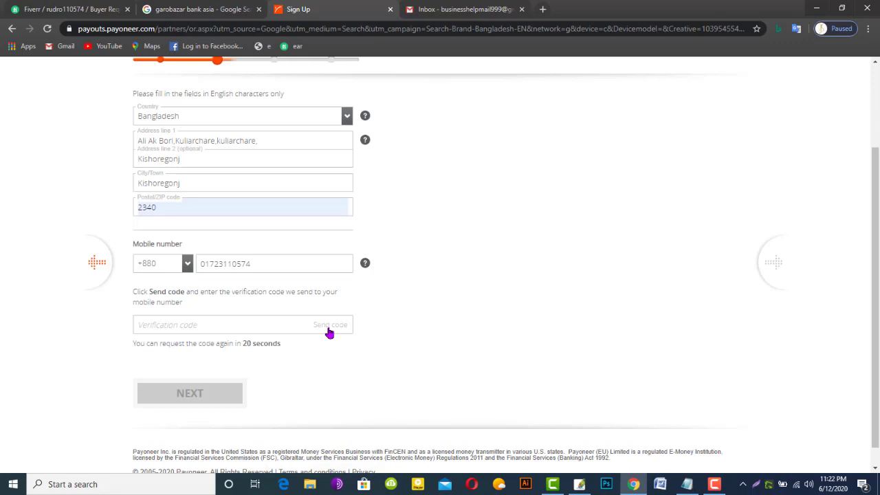
# - Enter the received verification code and submit the contact details
pyautogui.click(293, 326)
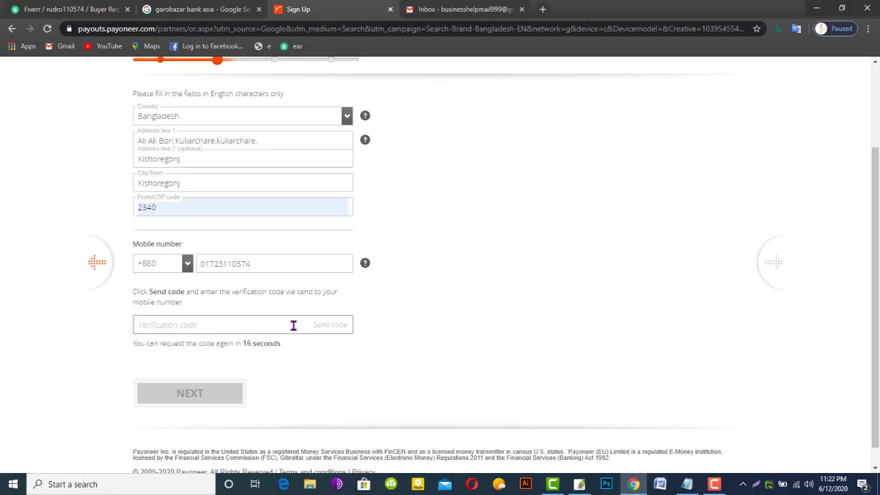
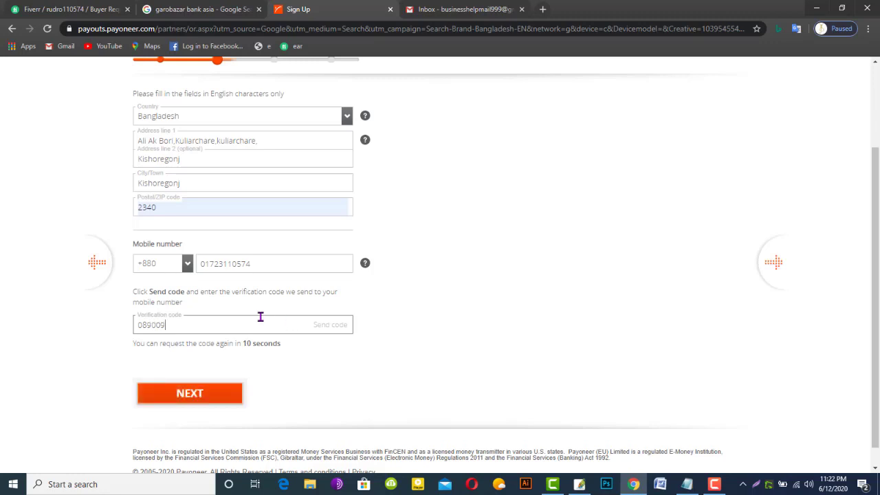
pyautogui.click(209, 391)
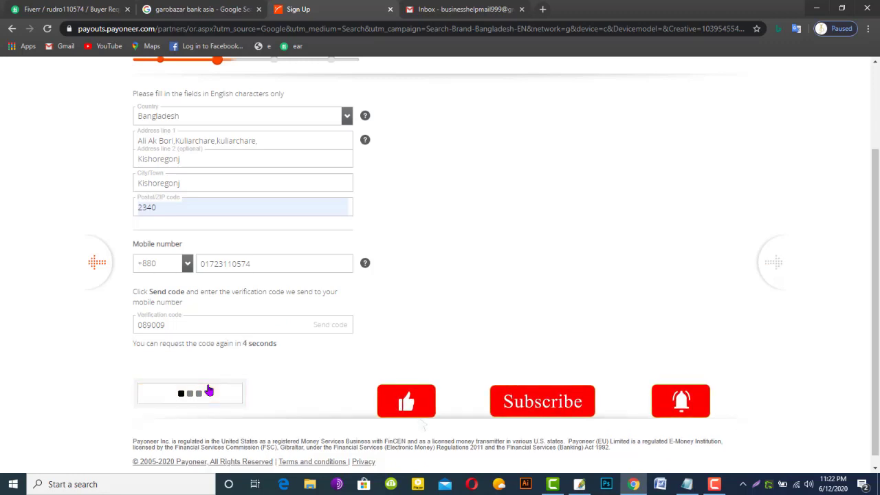
# - Enter the account password and re-enter it to confirm, correcting a typo in the confirmation
pyautogui.scroll(1, 209, 391)
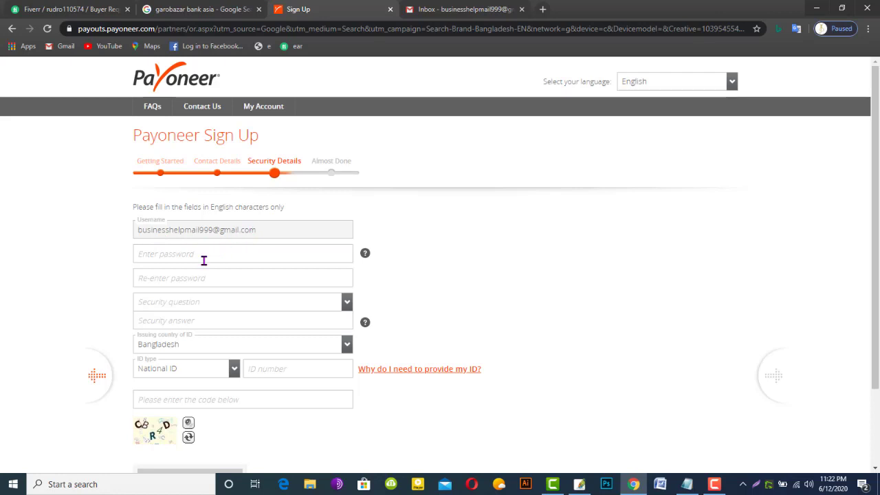
pyautogui.click(204, 261)
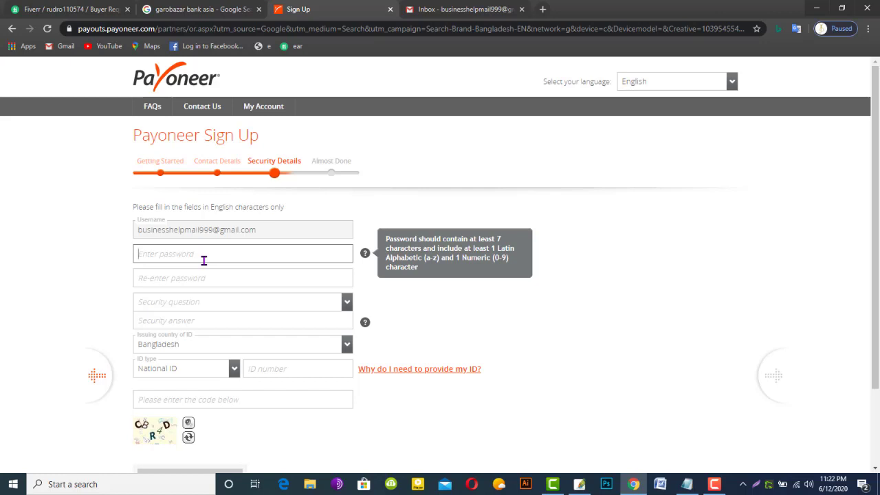
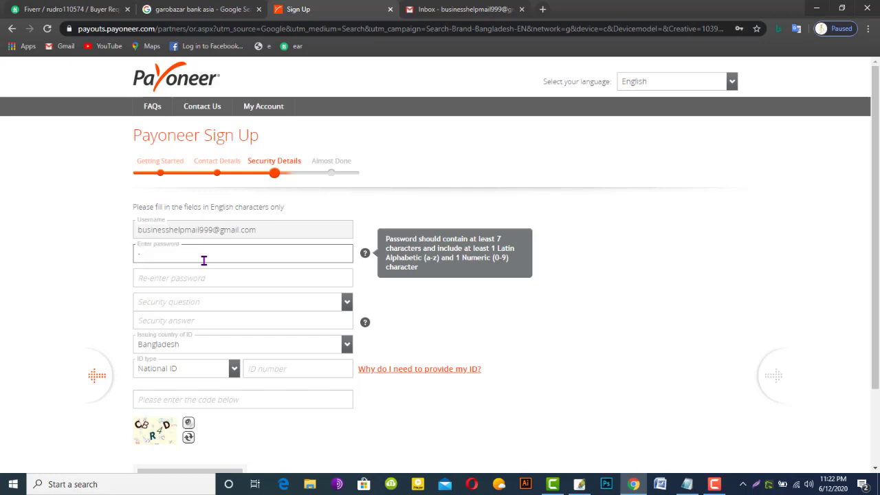
pyautogui.click(216, 285)
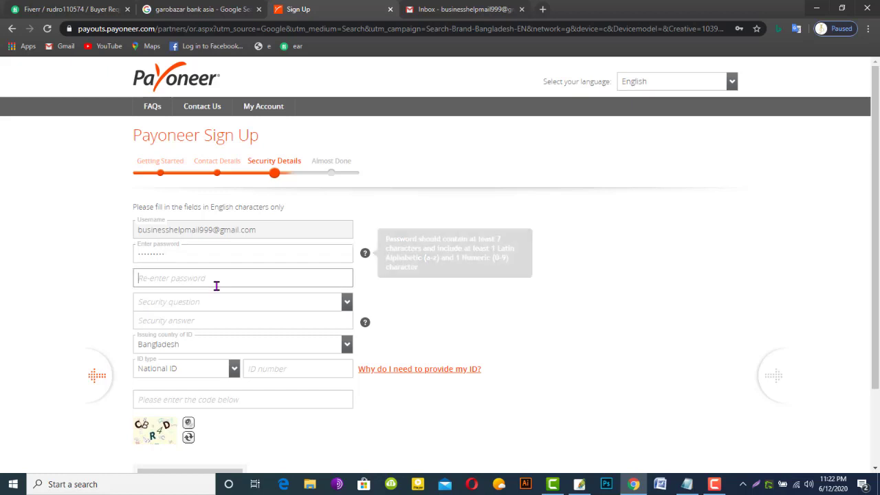
pyautogui.write('r')
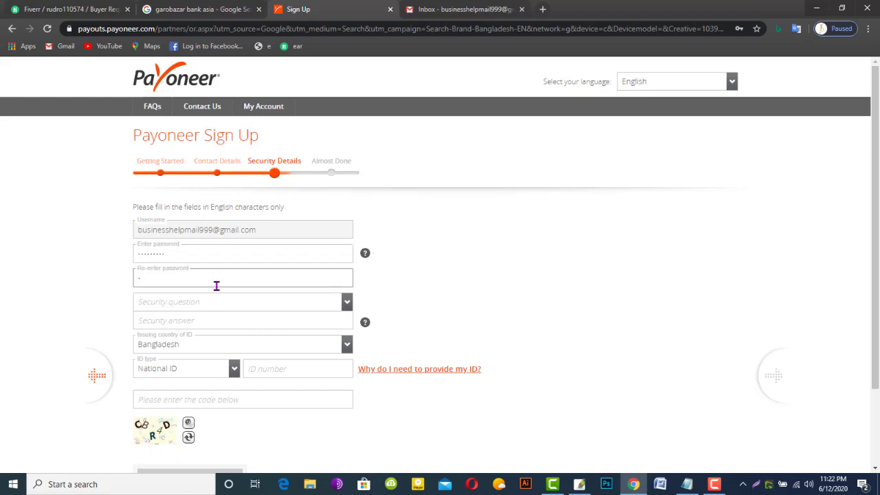
pyautogui.write('*****')
pyautogui.press('BackSpace')
pyautogui.press('BackSpace')
pyautogui.press('BackSpace')
pyautogui.press('BackSpace')
pyautogui.press('BackSpace')
pyautogui.press('BackSpace')
pyautogui.write('*')
pyautogui.write('••••')
pyautogui.click(348, 304)
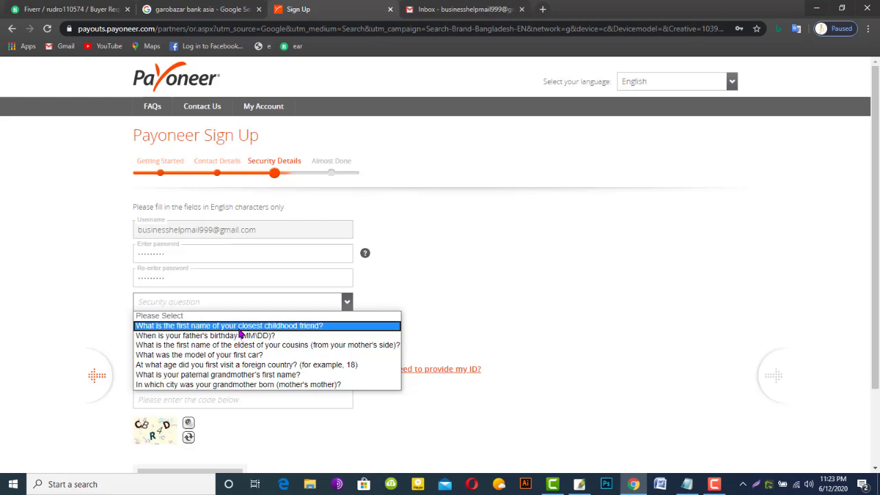
# - Choose the closest childhood friend security question and type its answer
pyautogui.click(239, 328)
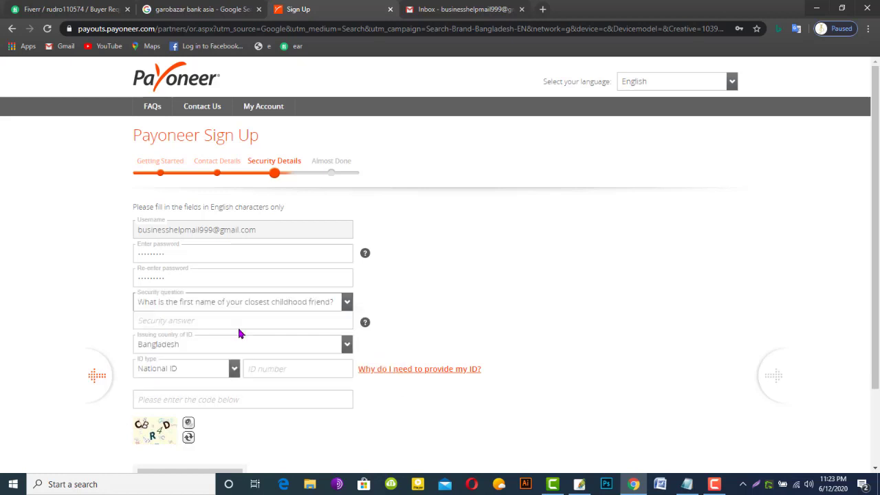
pyautogui.click(219, 324)
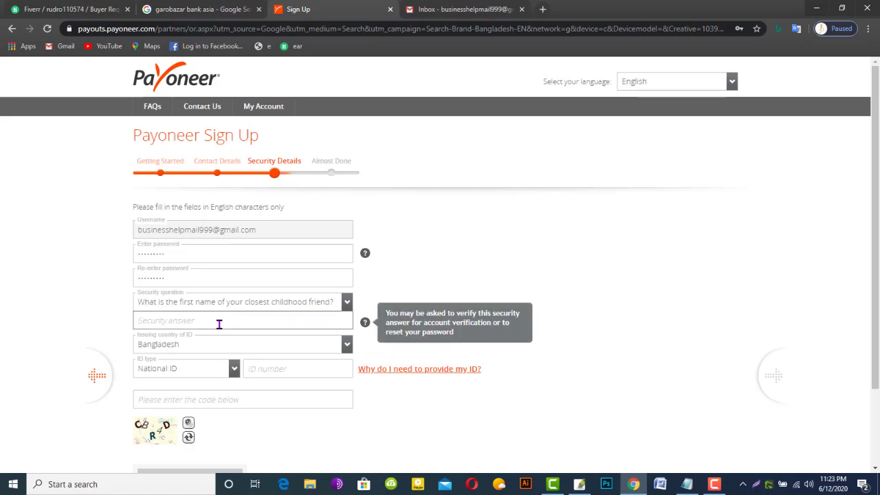
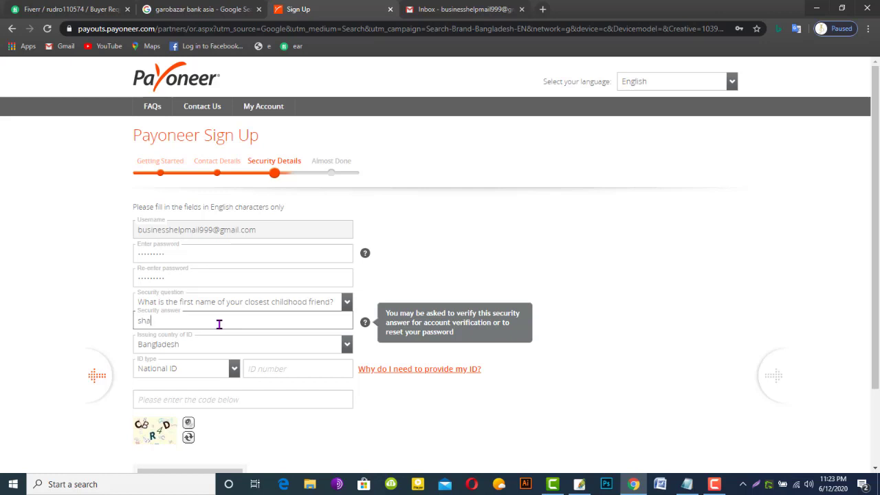
# - Keep Bangladesh as issuing country and set ID type to Smart National Identity Number
pyautogui.click(231, 344)
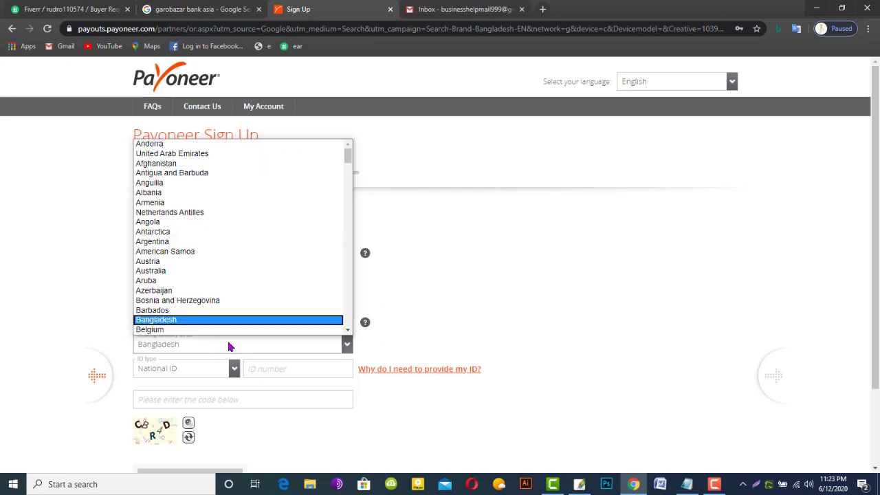
pyautogui.scroll(-1, 231, 334)
pyautogui.click(389, 345)
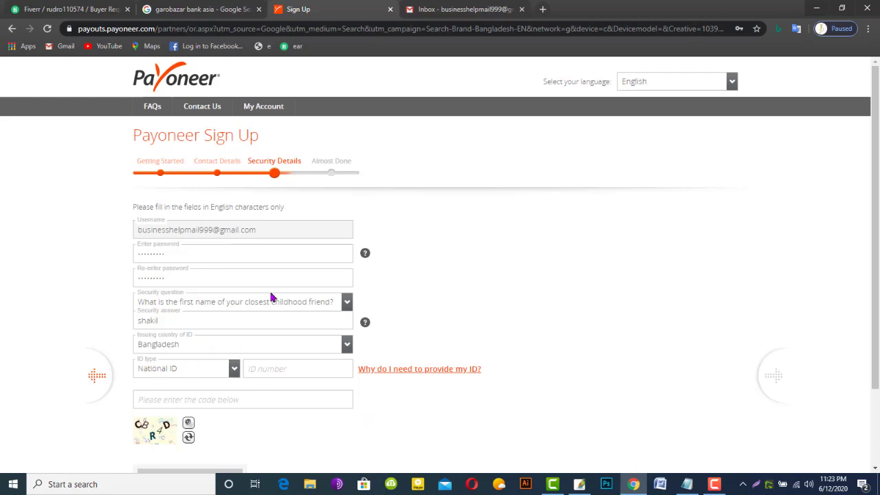
pyautogui.click(234, 370)
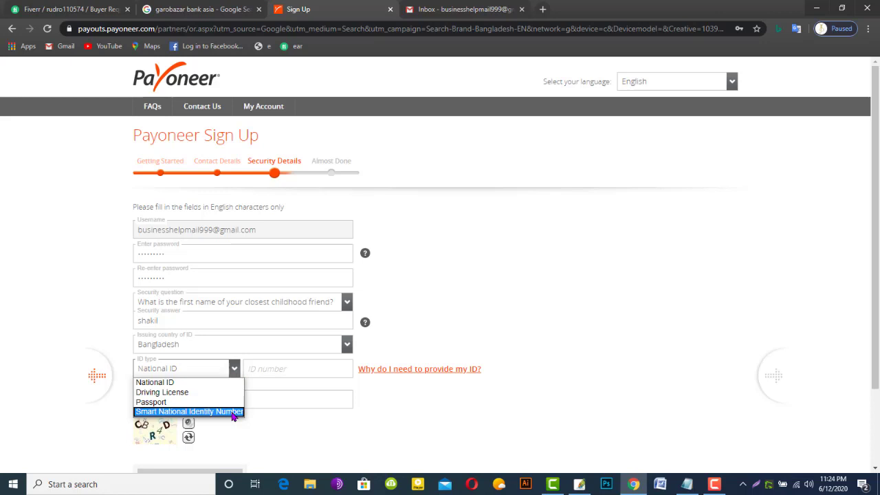
pyautogui.click(233, 412)
pyautogui.click(266, 370)
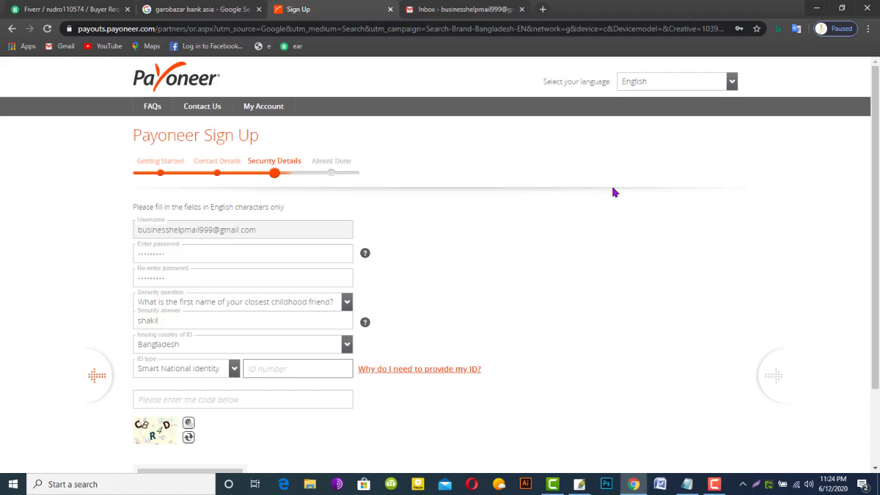
pyautogui.click(818, 8)
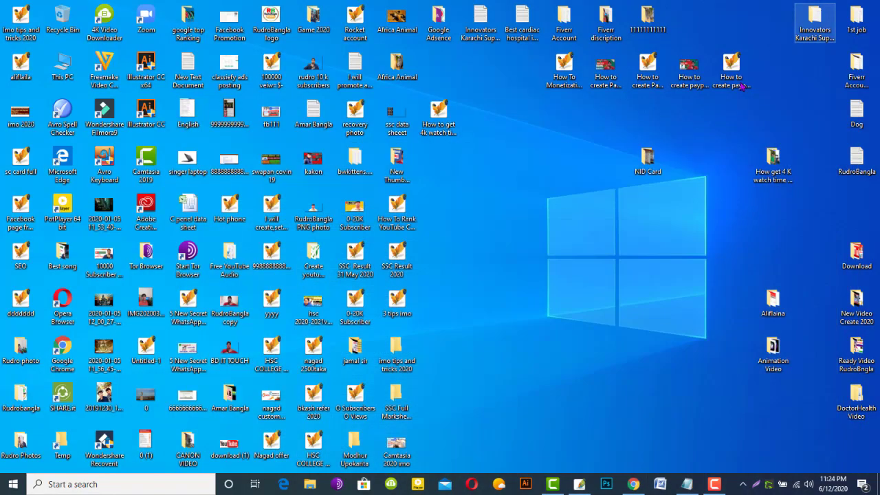
pyautogui.doubleClick(652, 159)
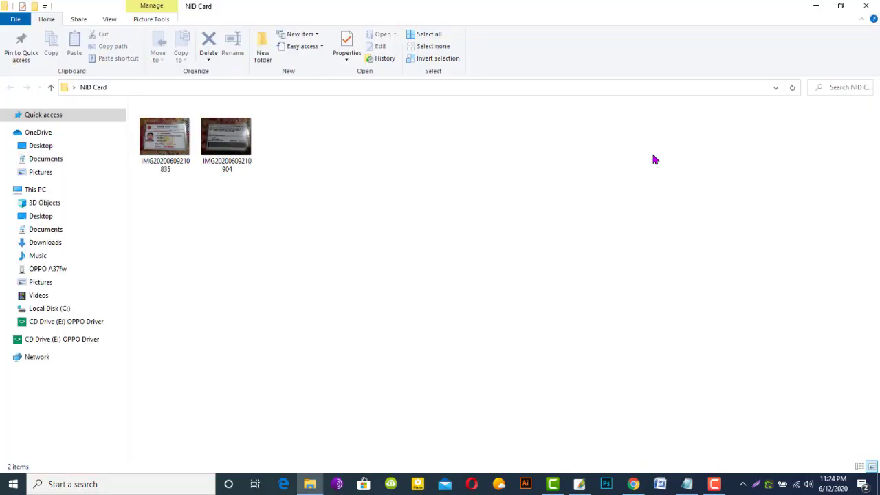
pyautogui.click(174, 141)
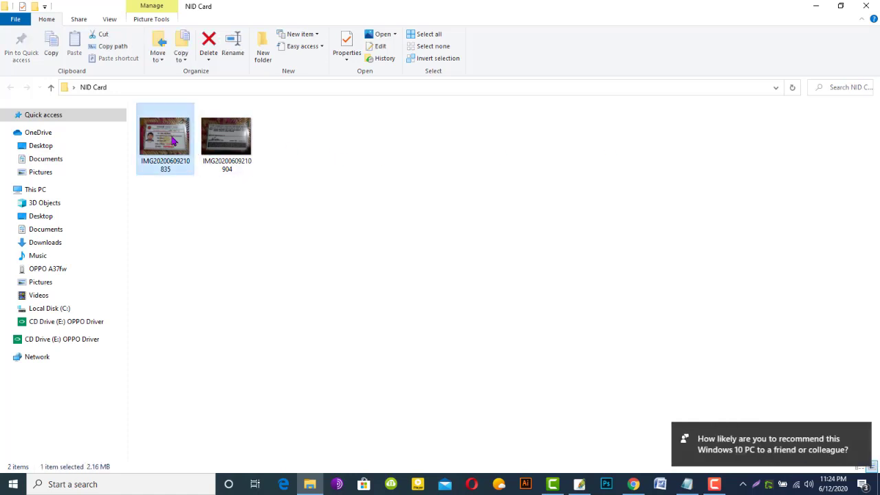
pyautogui.doubleClick(174, 141)
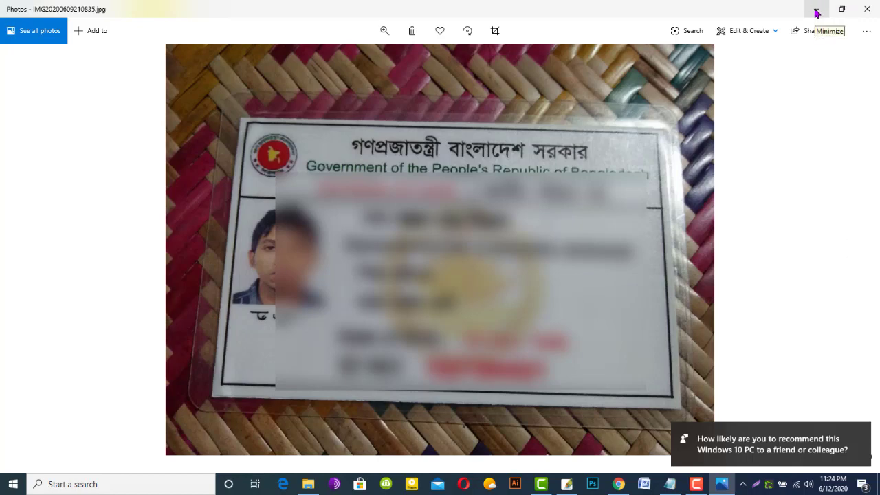
# - Type the national ID number into the ID number field, checking it against the card photo
pyautogui.click(619, 484)
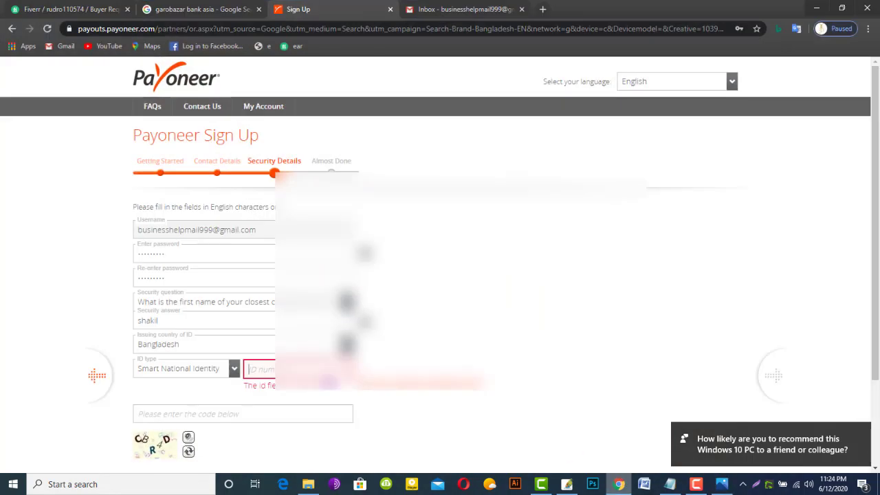
pyautogui.write('10')
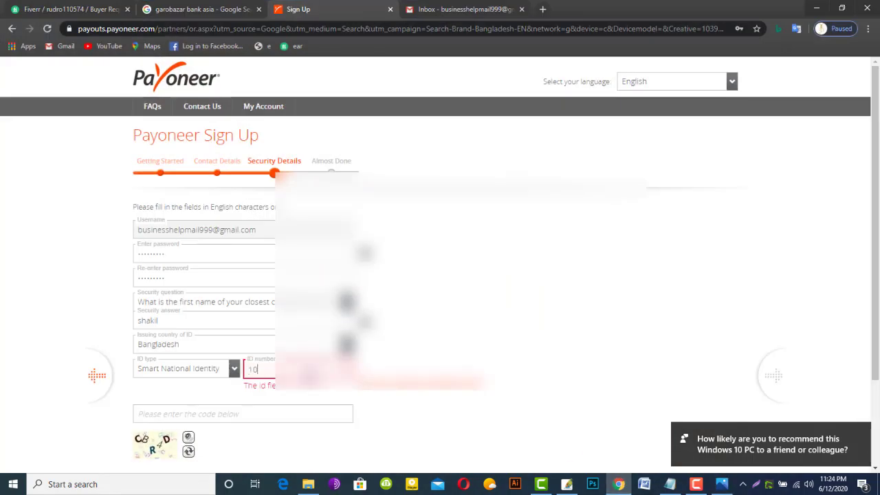
pyautogui.click(621, 485)
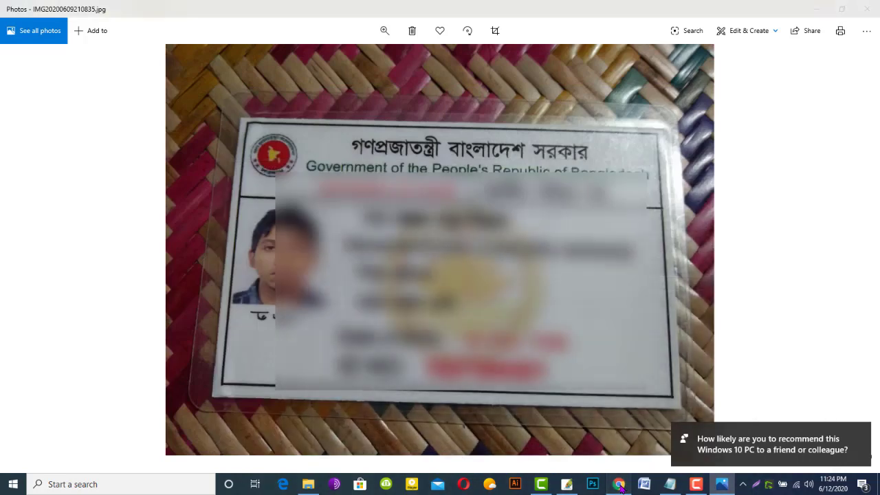
pyautogui.click(620, 486)
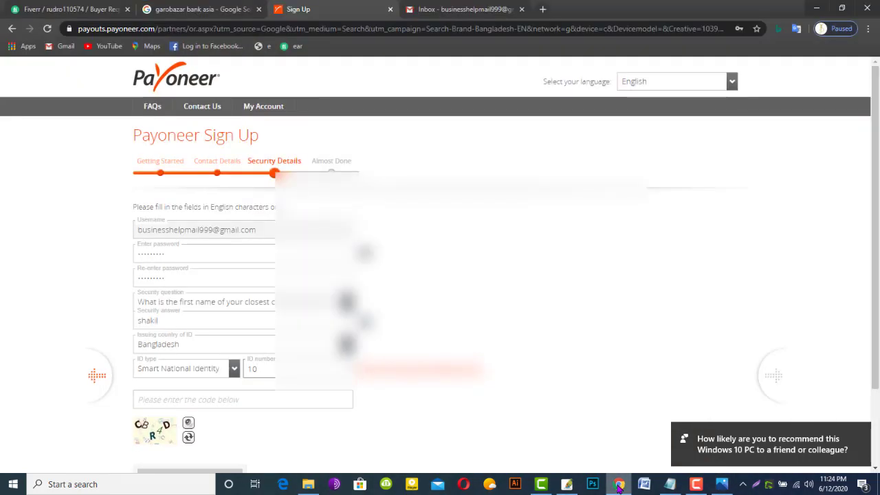
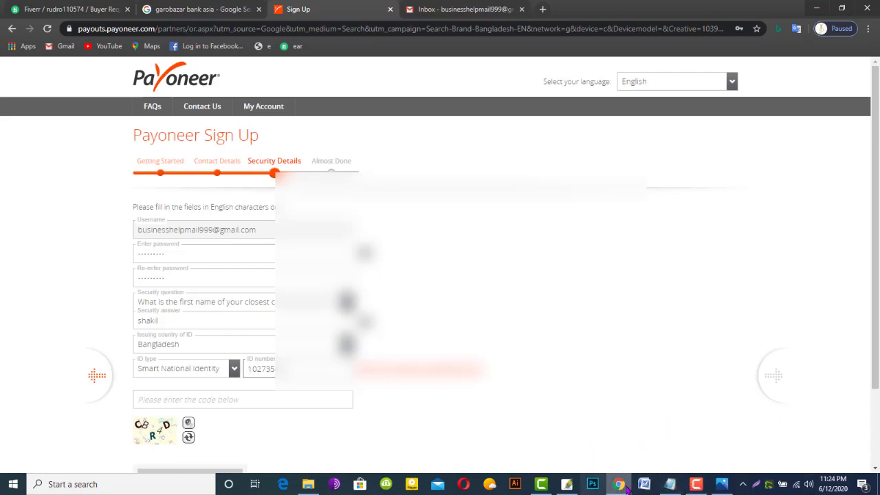
pyautogui.click(730, 486)
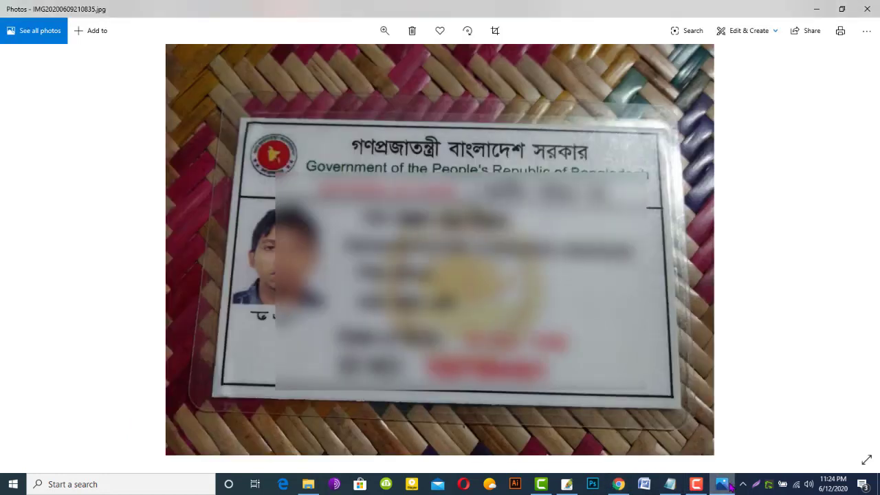
pyautogui.click(619, 484)
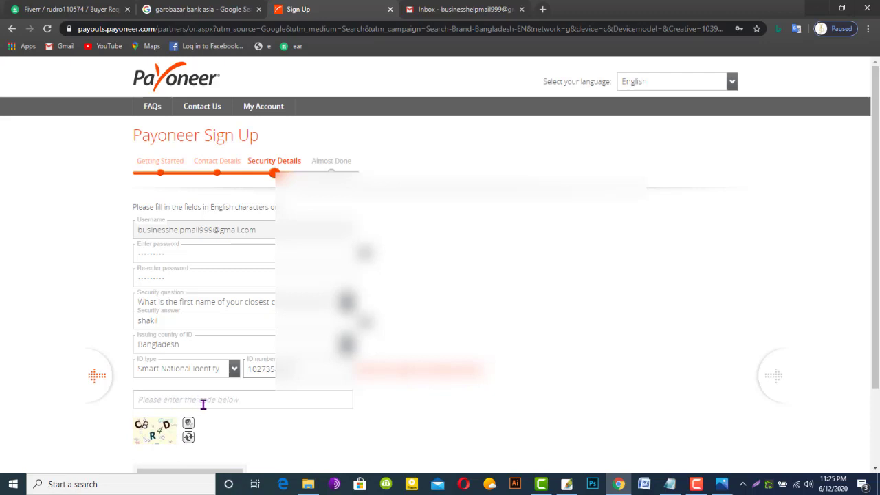
# - Enter the image verification code and submit, re-entering a fresh code after the 'Invalid captcha' error
pyautogui.click(248, 398)
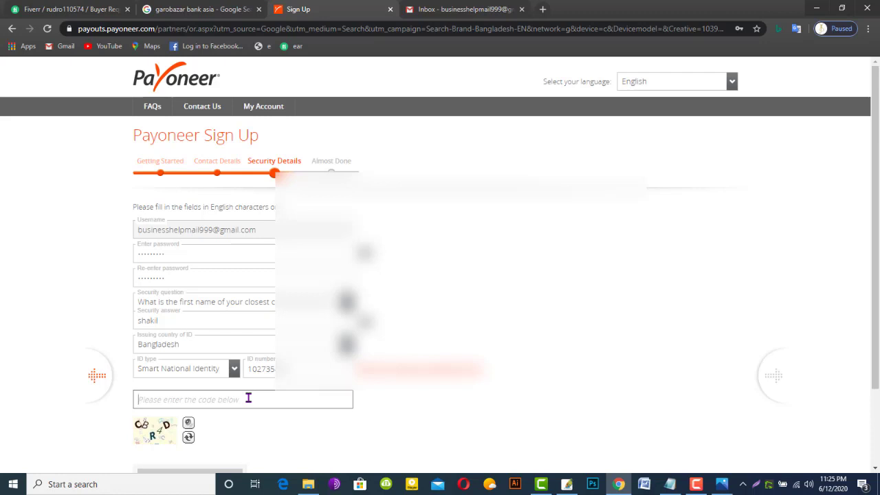
pyautogui.write('CB')
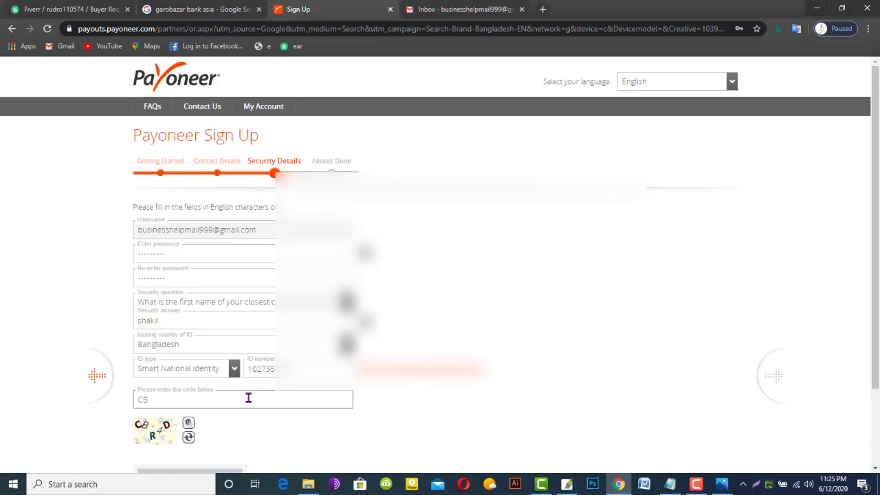
pyautogui.write('D4E')
pyautogui.press('BackSpace')
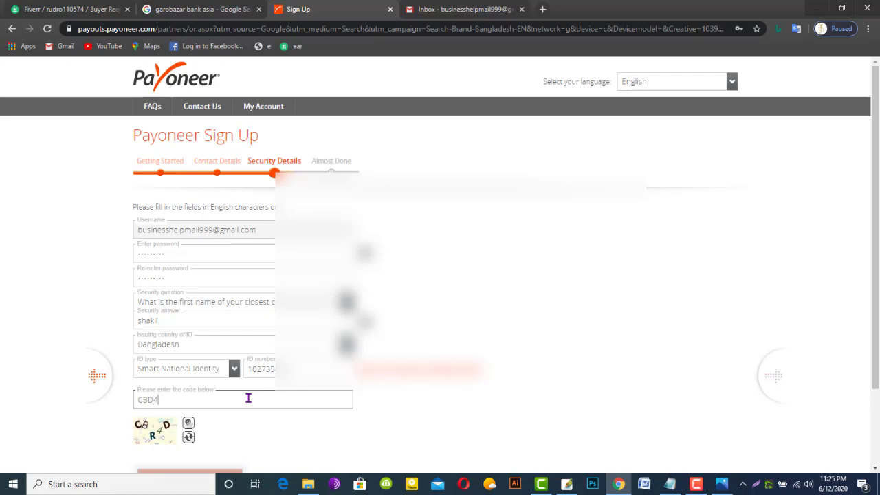
pyautogui.write('R')
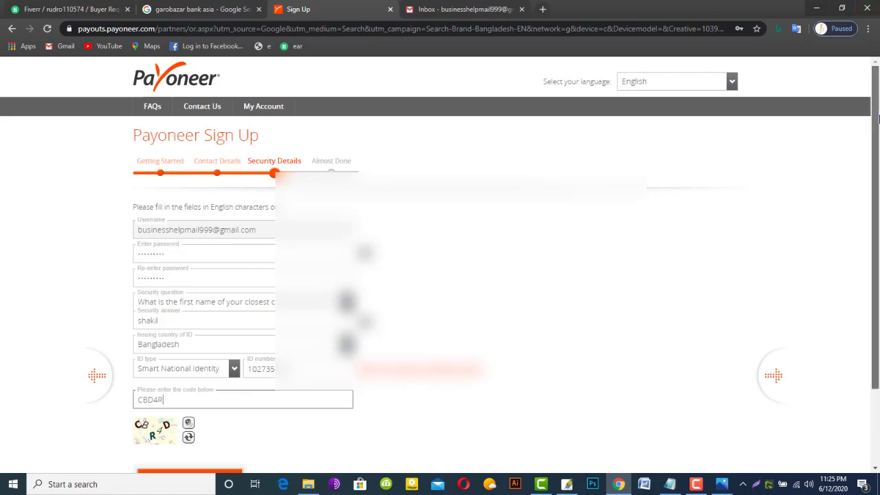
pyautogui.scroll(-1, 877, 119)
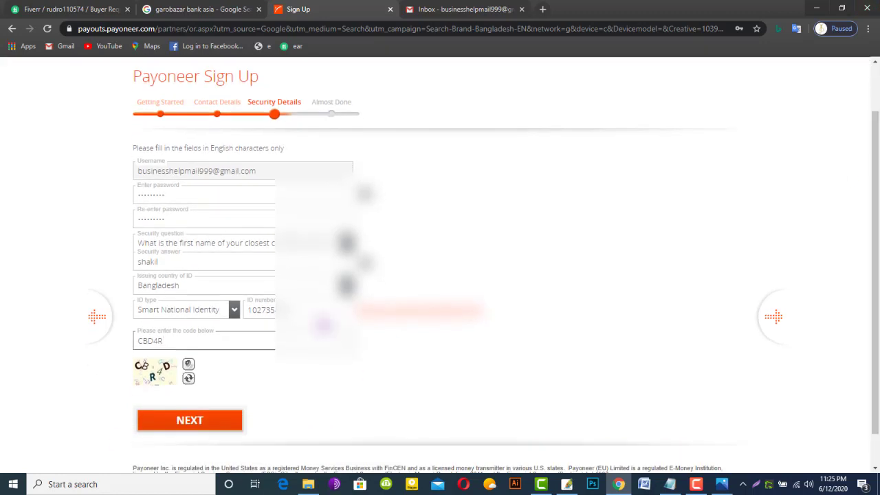
pyautogui.click(199, 421)
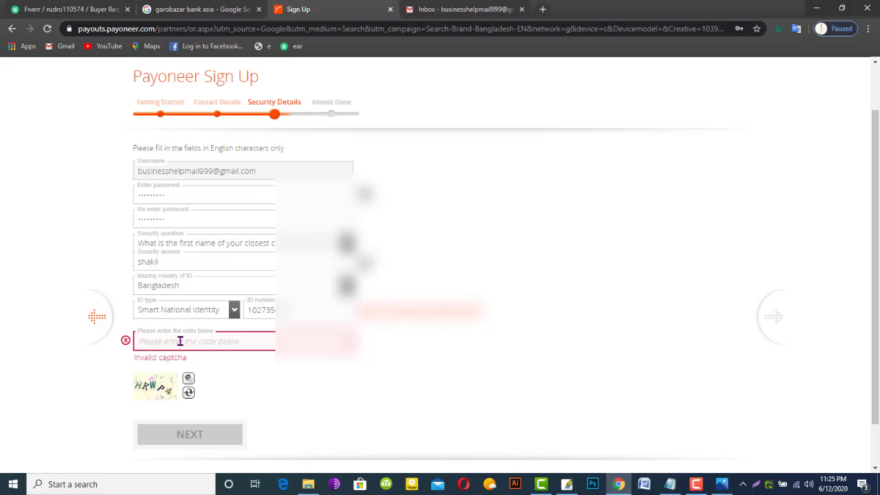
pyautogui.write('HKWp4')
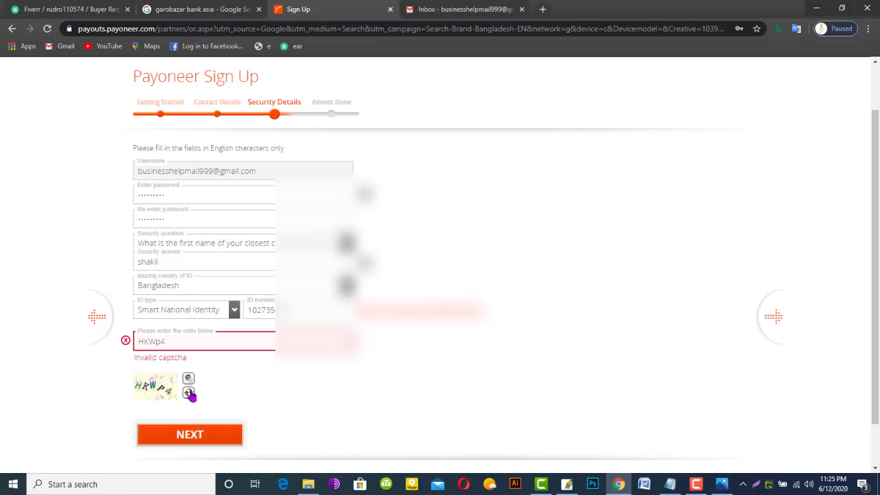
pyautogui.click(211, 440)
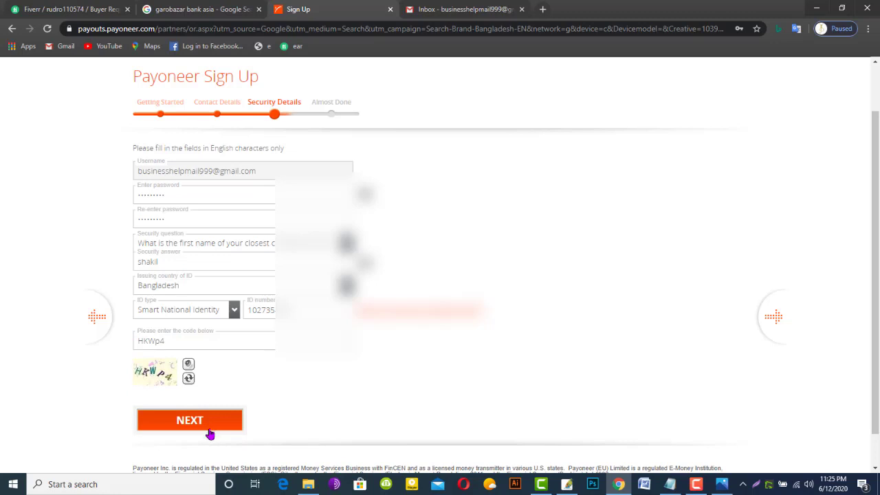
pyautogui.click(209, 429)
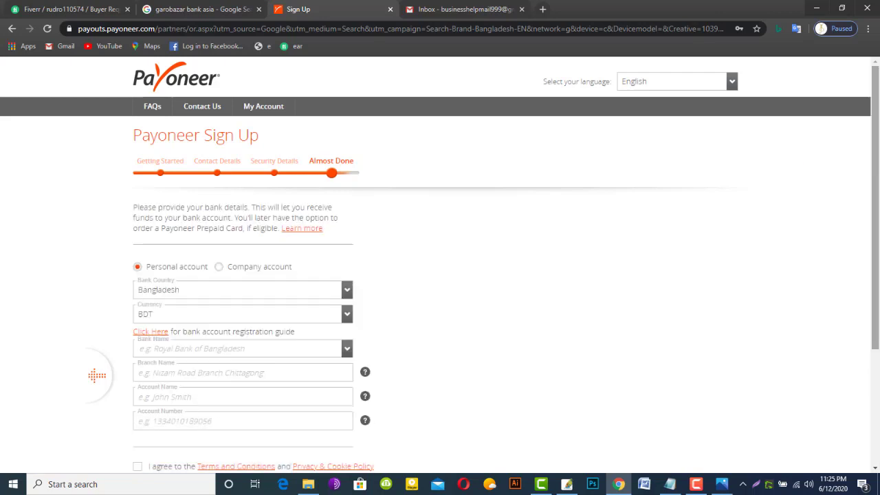
# - Select BANK ASIA LTD as the bank, then bring up the Bank Asia Garobazar Google results
pyautogui.scroll(-2, 836, 174)
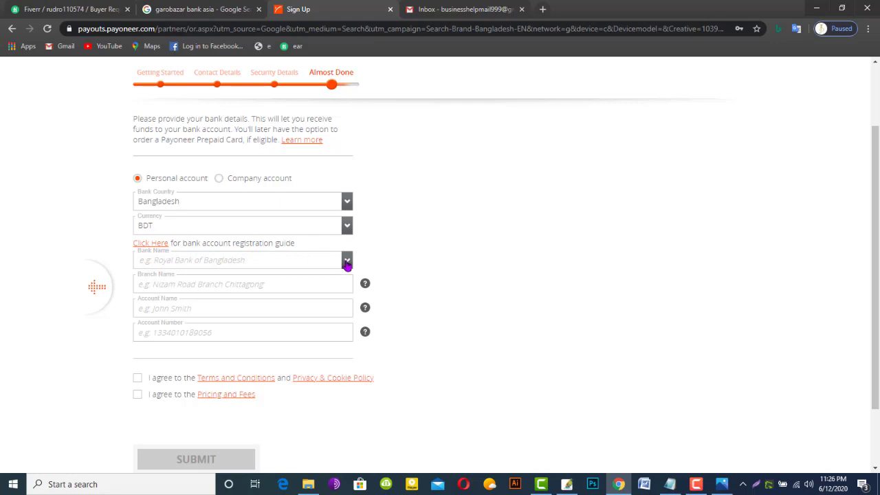
pyautogui.click(348, 265)
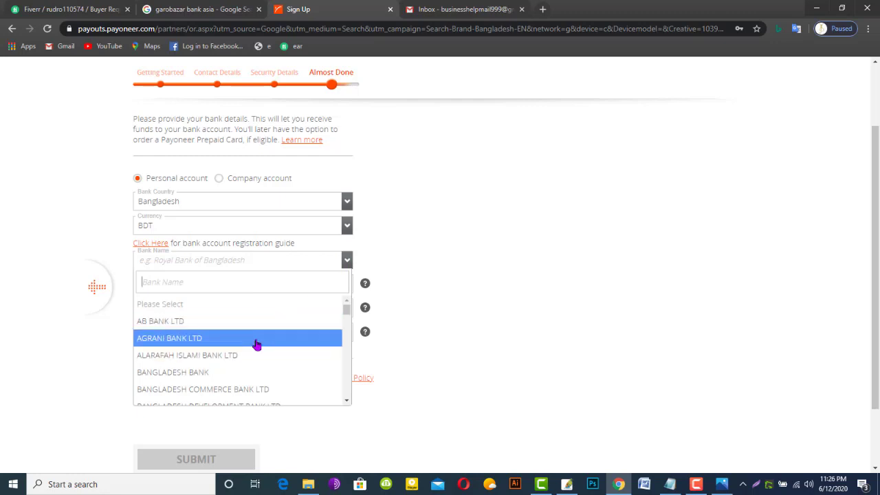
pyautogui.write('b')
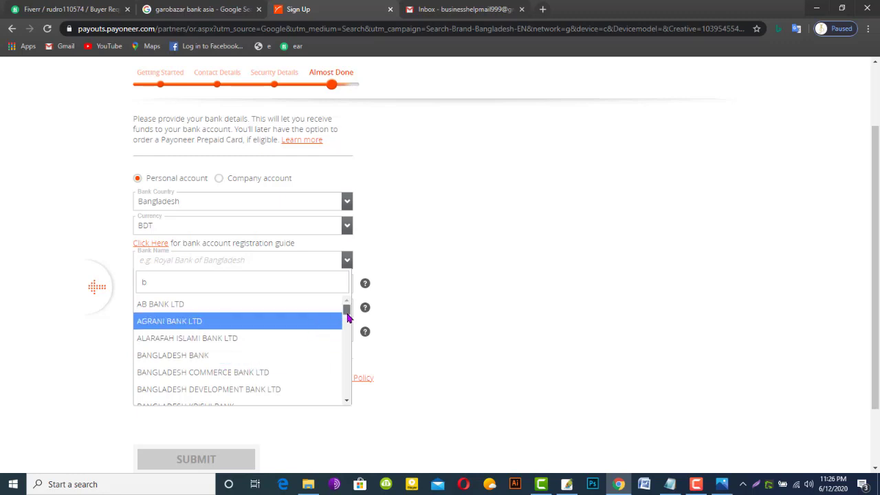
pyautogui.moveTo(347, 317); pyautogui.dragTo(347, 328)
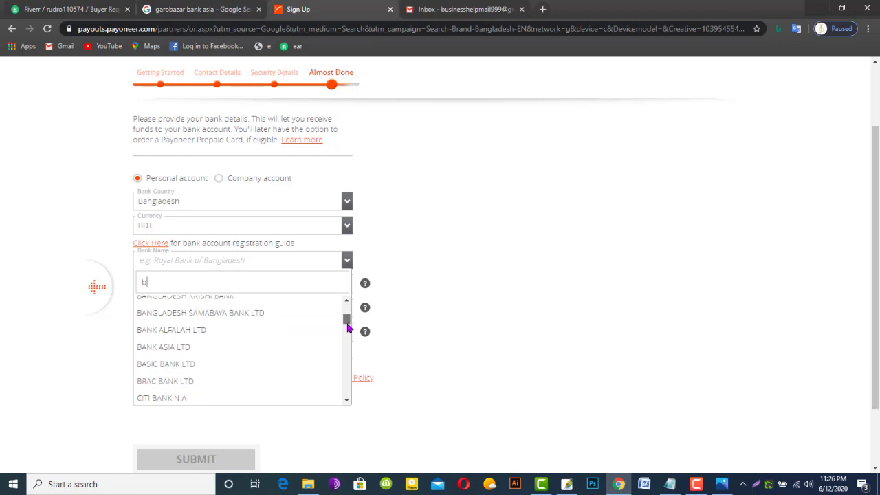
pyautogui.click(212, 347)
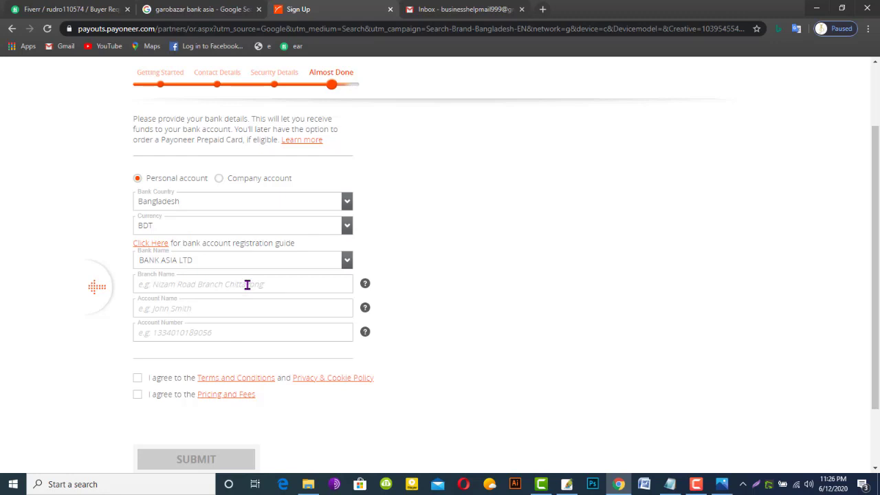
pyautogui.click(247, 285)
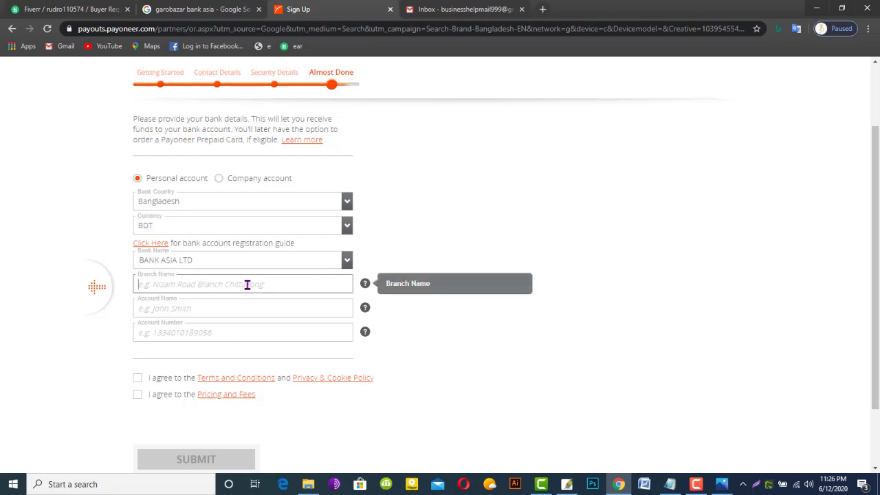
pyautogui.click(203, 9)
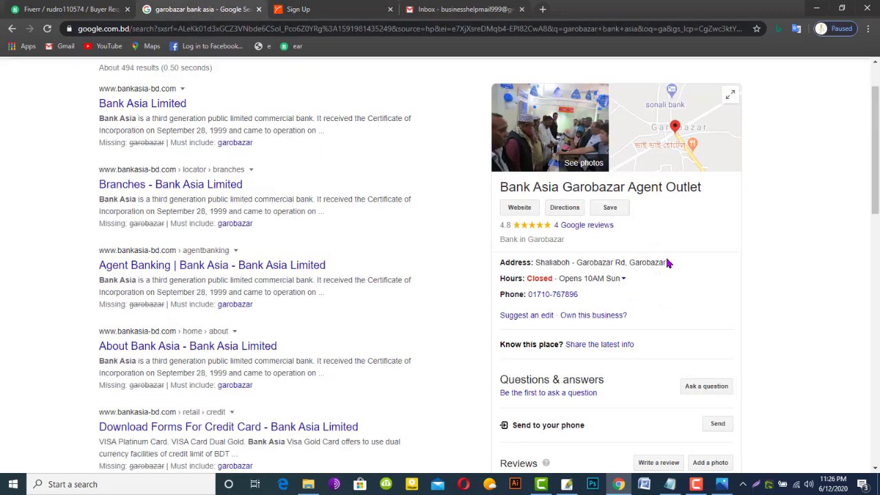
# - Copy the Garobazar Agent Outlet's street address from Google and return to the Sign Up tab
pyautogui.moveTo(666, 262); pyautogui.dragTo(544, 262)
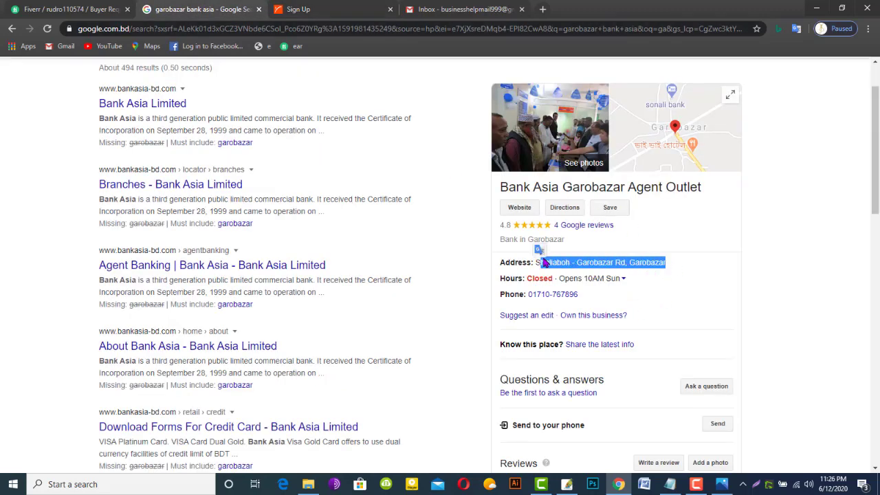
pyautogui.rightClick(557, 260)
pyautogui.click(562, 266)
pyautogui.click(282, 8)
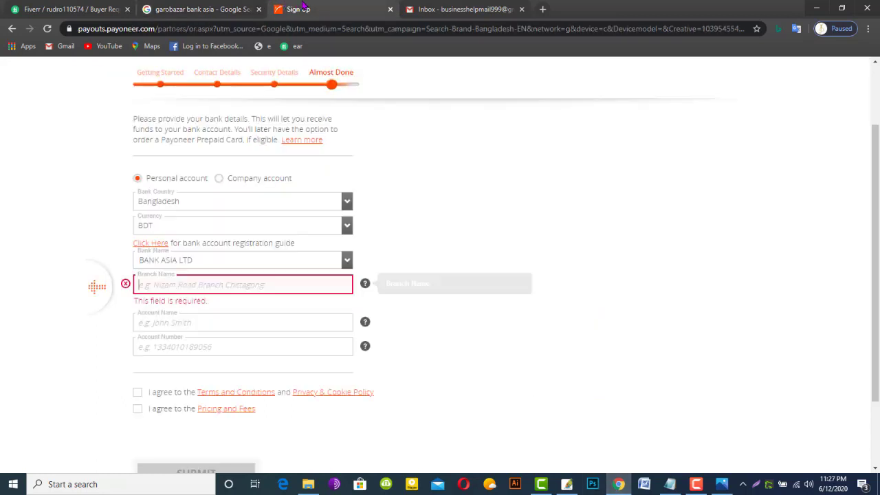
# - Paste the copied address into Branch Name and trim it to Garobazar
pyautogui.rightClick(250, 285)
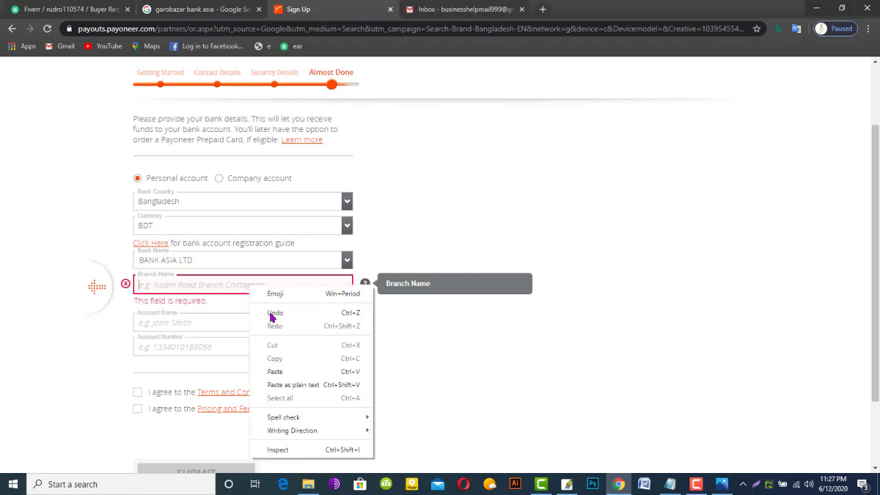
pyautogui.click(276, 371)
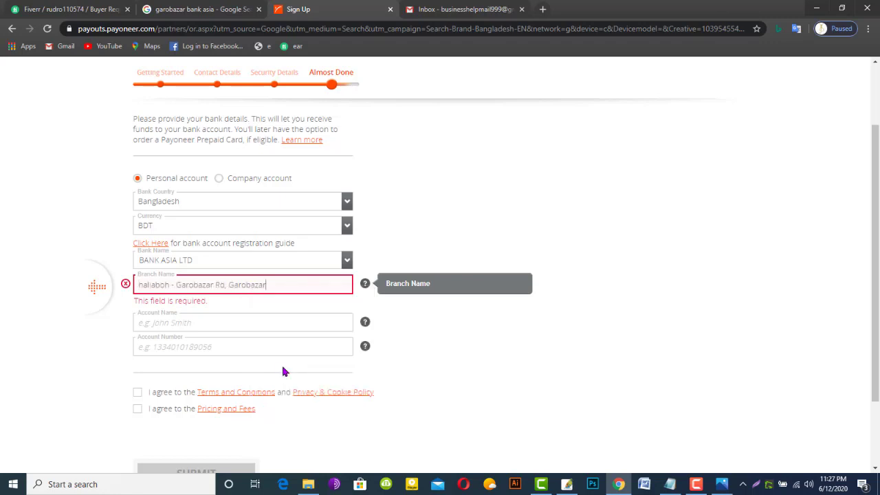
pyautogui.click(211, 323)
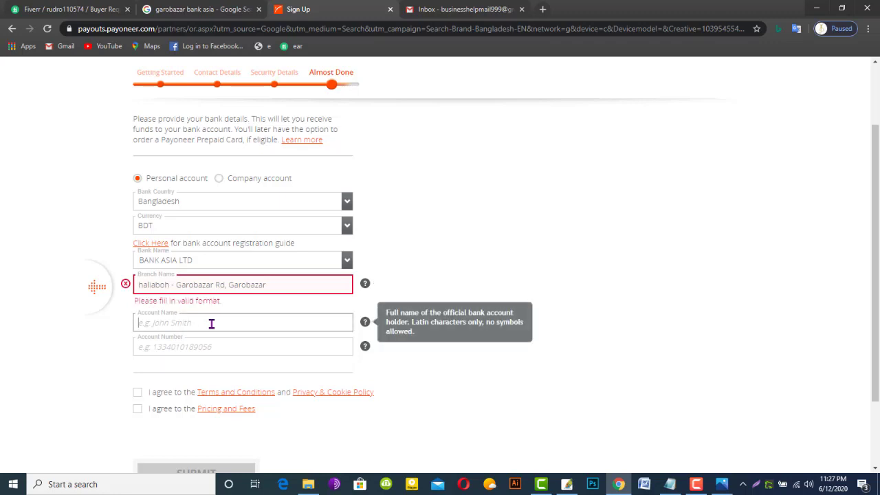
pyautogui.click(229, 284)
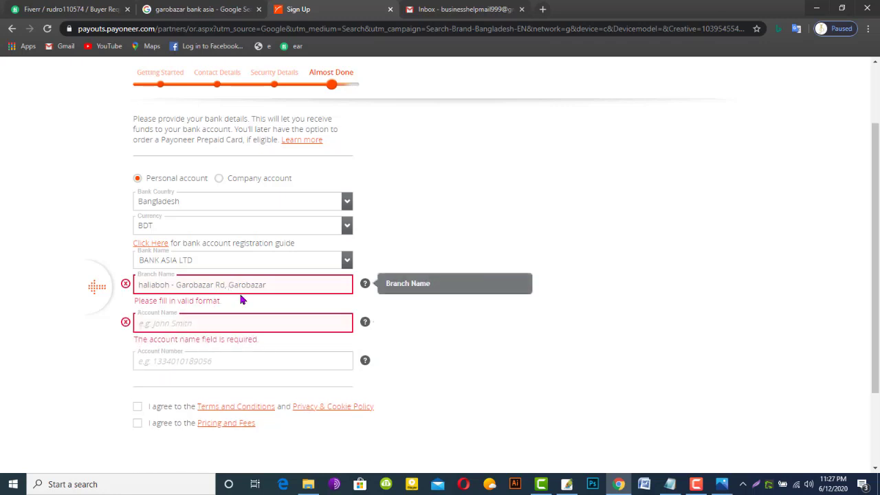
pyautogui.press('BackSpace')
pyautogui.press('BackSpace')
pyautogui.press('BackSpace')
pyautogui.press('BackSpace')
pyautogui.press('BackSpace')
pyautogui.press('BackSpace')
pyautogui.press('BackSpace')
pyautogui.press('BackSpace')
pyautogui.press('BackSpace')
pyautogui.press('BackSpace')
pyautogui.press('BackSpace')
pyautogui.press('BackSpace')
pyautogui.press('BackSpace')
pyautogui.press('BackSpace')
pyautogui.press('BackSpace')
pyautogui.press('BackSpace')
pyautogui.press('BackSpace')
pyautogui.press('BackSpace')
pyautogui.press('BackSpace')
pyautogui.press('BackSpace')
pyautogui.press('BackSpace')
pyautogui.press('BackSpace')
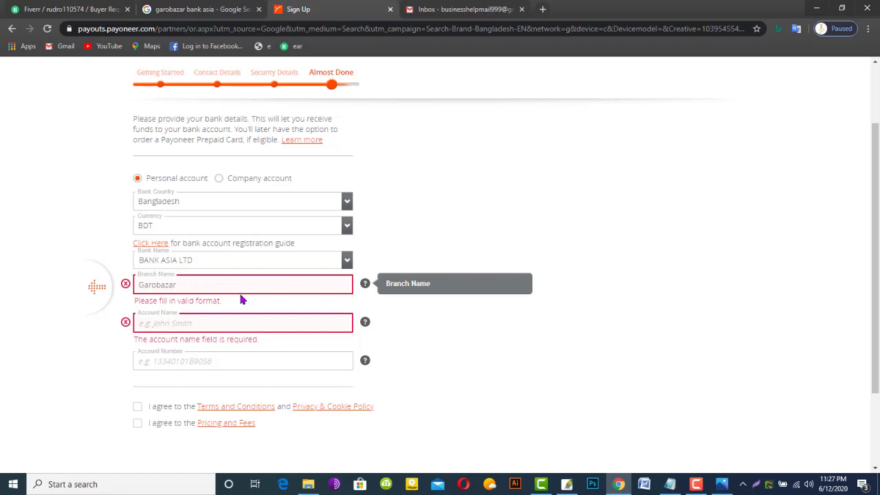
pyautogui.press('Tab')
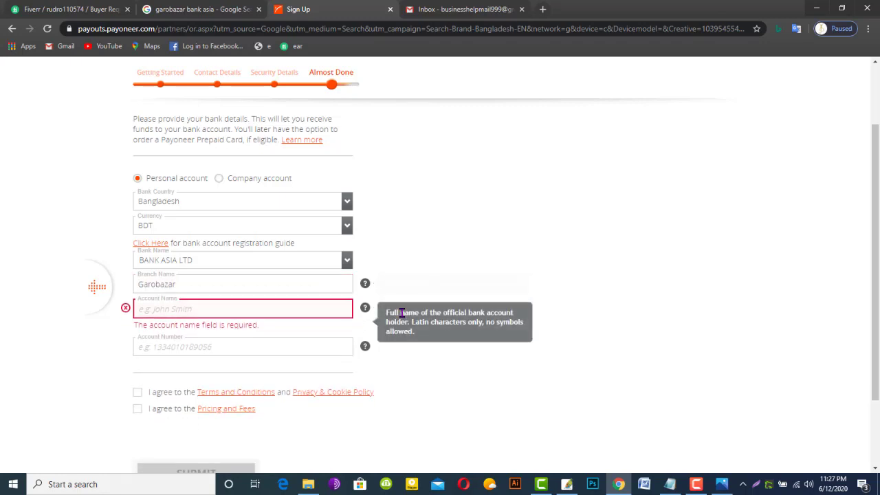
# - Enter the account holder's full name, including middle name, in the Account Name field
pyautogui.click(224, 314)
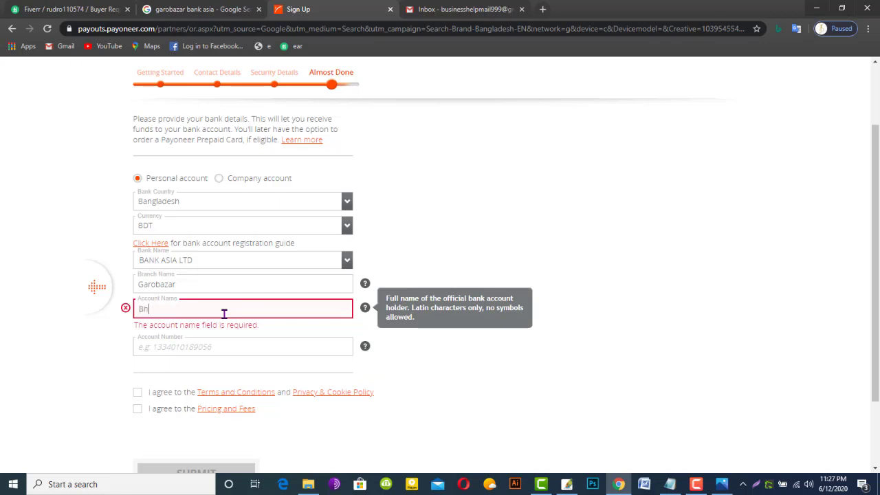
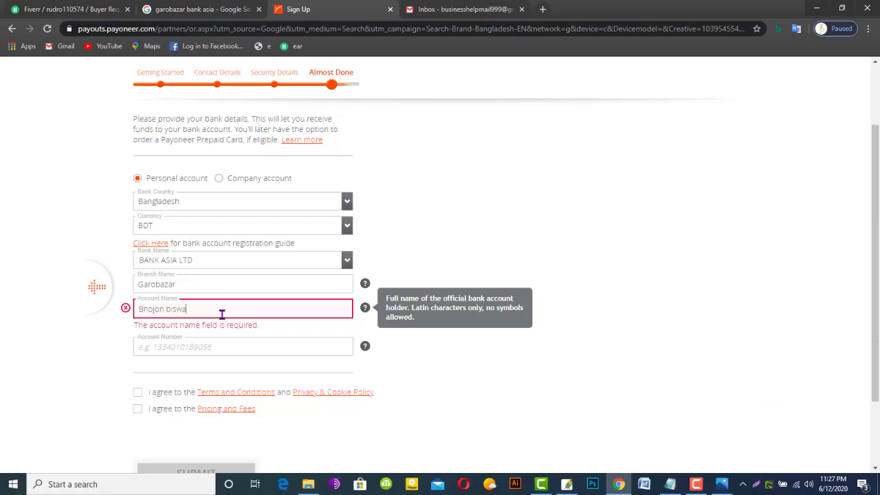
pyautogui.write('n')
pyautogui.press('BackSpace')
pyautogui.write('s')
pyautogui.press('BackSpace')
pyautogui.press('Left')
pyautogui.press('Left')
pyautogui.press('Left')
pyautogui.press('Left')
pyautogui.press('Left')
pyautogui.press('Left')
pyautogui.click(216, 345)
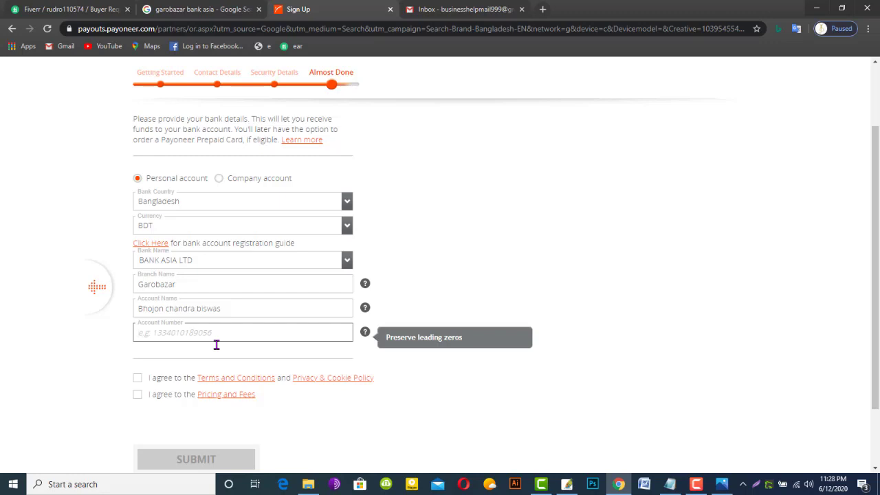
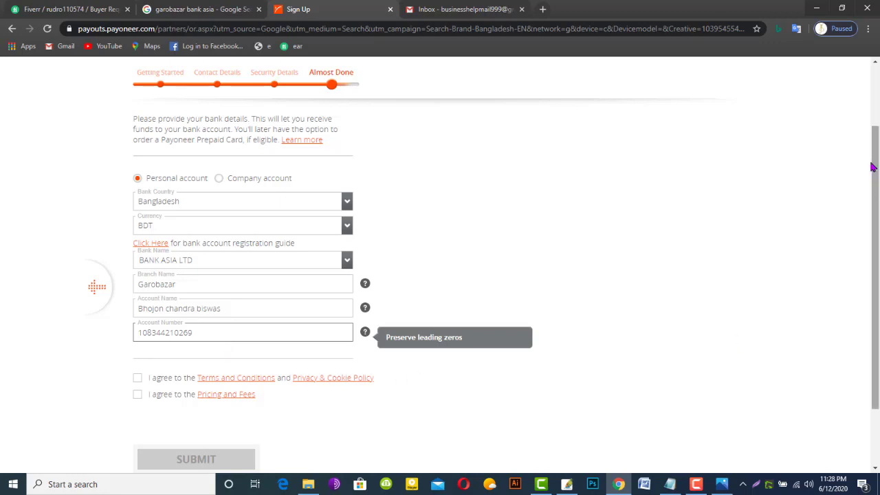
# - Enter the bank account number, tick both 'I agree' checkboxes, and submit the application
pyautogui.moveTo(876, 172); pyautogui.dragTo(877, 201)
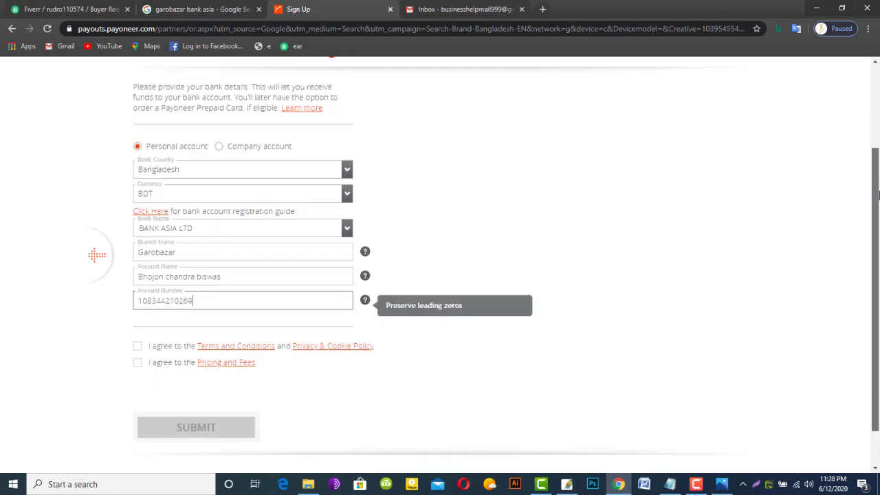
pyautogui.click(154, 347)
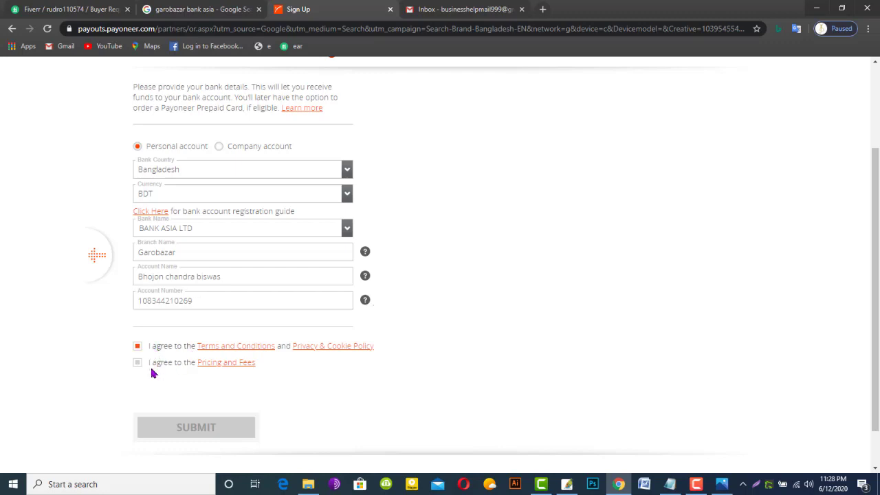
pyautogui.click(150, 364)
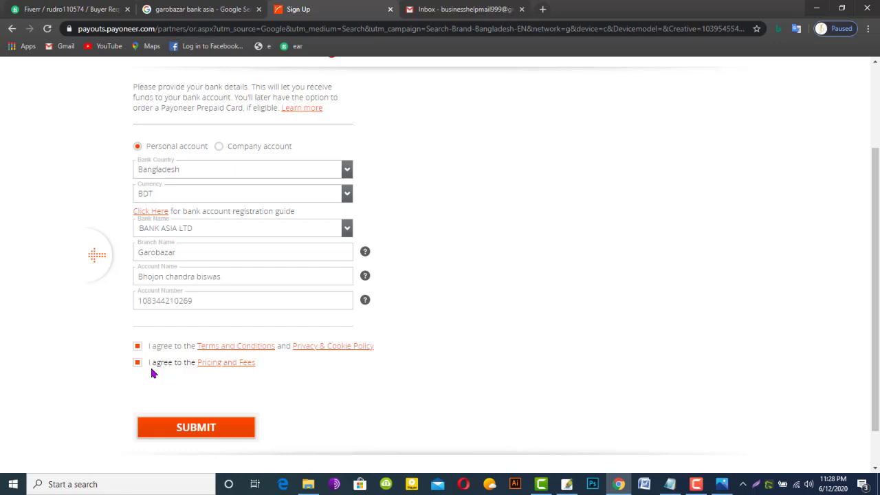
pyautogui.click(196, 427)
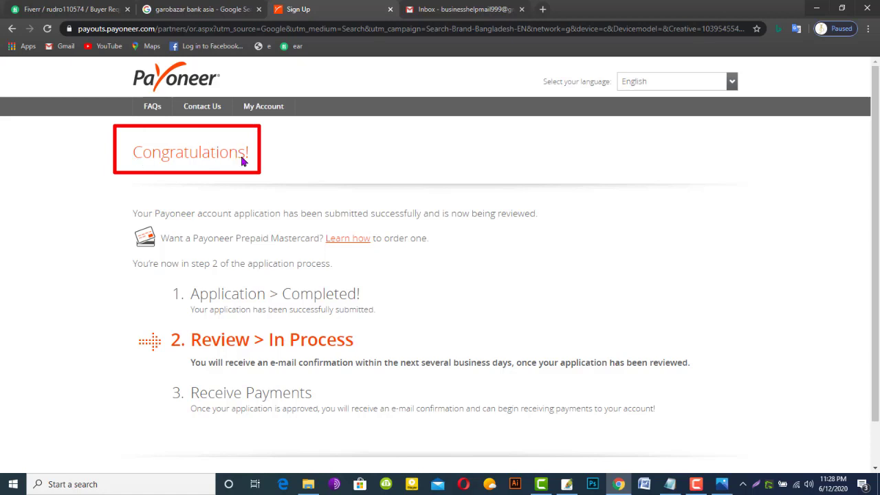
# - Go to My Account from the Congratulations page to reach the sign-in page
pyautogui.scroll(-1, 421, 218)
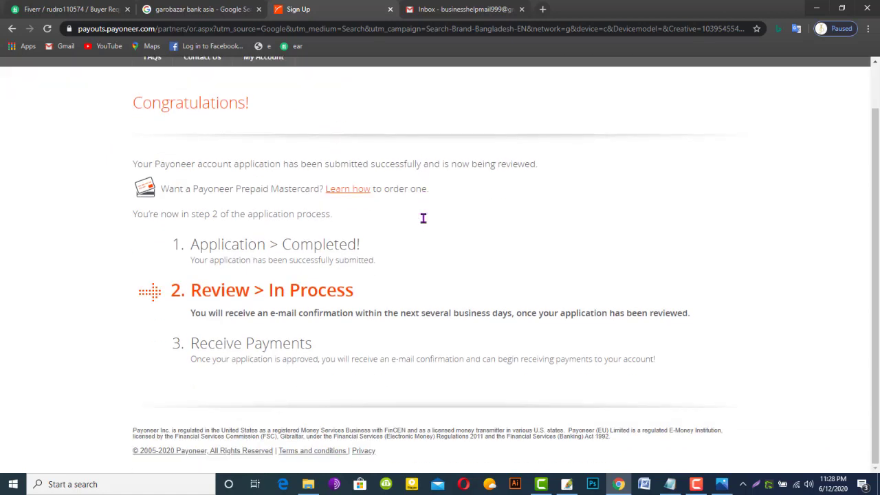
pyautogui.scroll(1, 416, 224)
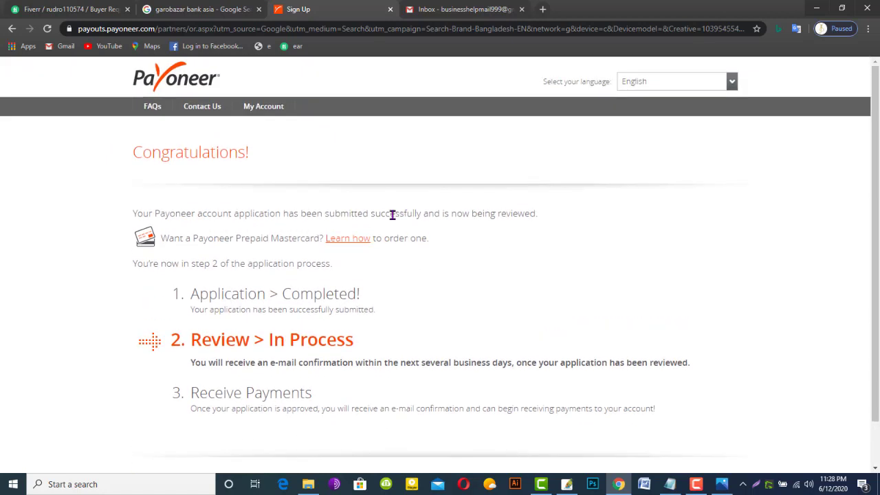
pyautogui.click(265, 106)
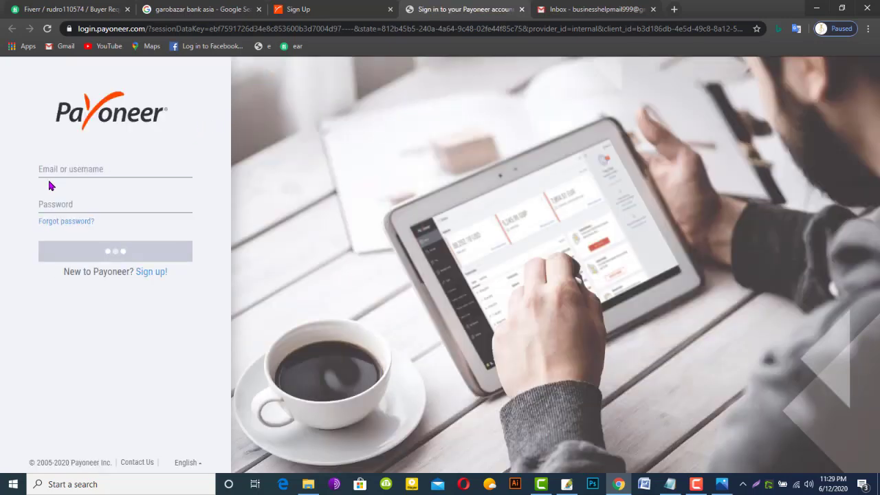
# - Copy the account e-mail from Gmail and paste it into the Email or username field
pyautogui.click(103, 170)
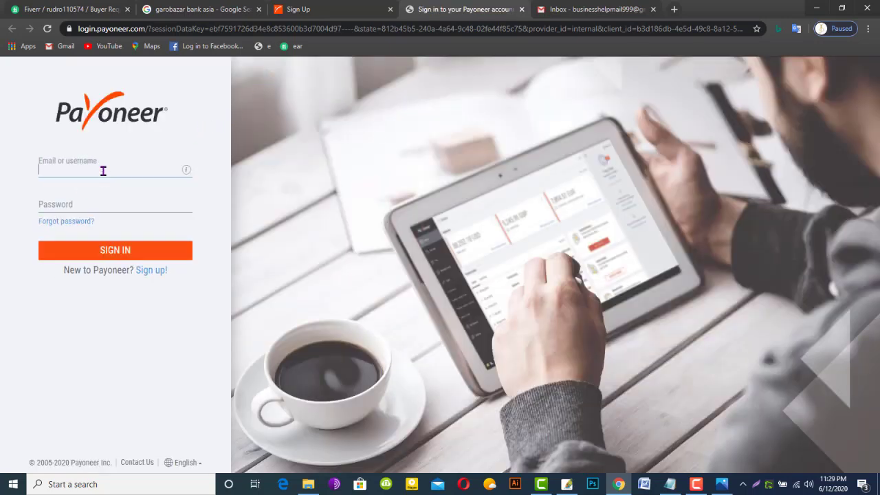
pyautogui.write('haliaboh - Garobazar Rd, Garobazar')
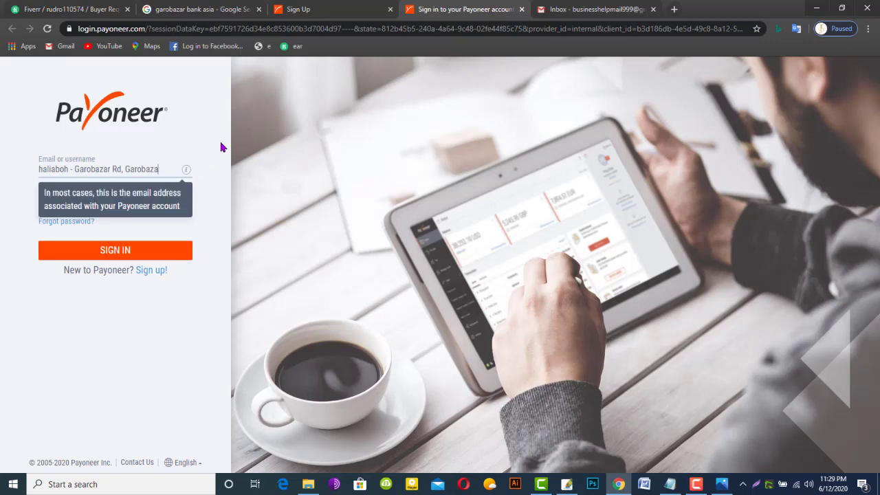
pyautogui.press('BackSpace')
pyautogui.press('BackSpace')
pyautogui.press('BackSpace')
pyautogui.press('BackSpace')
pyautogui.press('BackSpace')
pyautogui.press('BackSpace')
pyautogui.press('BackSpace')
pyautogui.press('BackSpace')
pyautogui.press('BackSpace')
pyautogui.press('BackSpace')
pyautogui.press('BackSpace')
pyautogui.press('BackSpace')
pyautogui.press('BackSpace')
pyautogui.press('BackSpace')
pyautogui.press('BackSpace')
pyautogui.press('BackSpace')
pyautogui.press('BackSpace')
pyautogui.press('BackSpace')
pyautogui.press('BackSpace')
pyautogui.press('BackSpace')
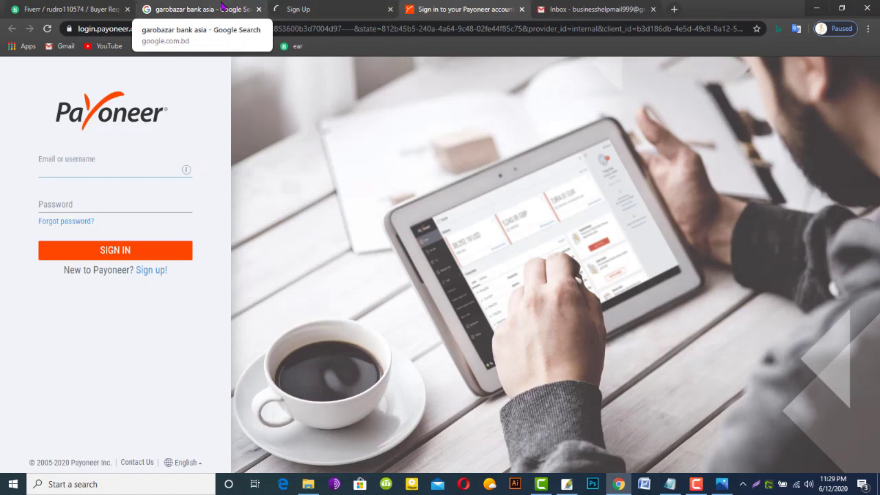
pyautogui.click(222, 6)
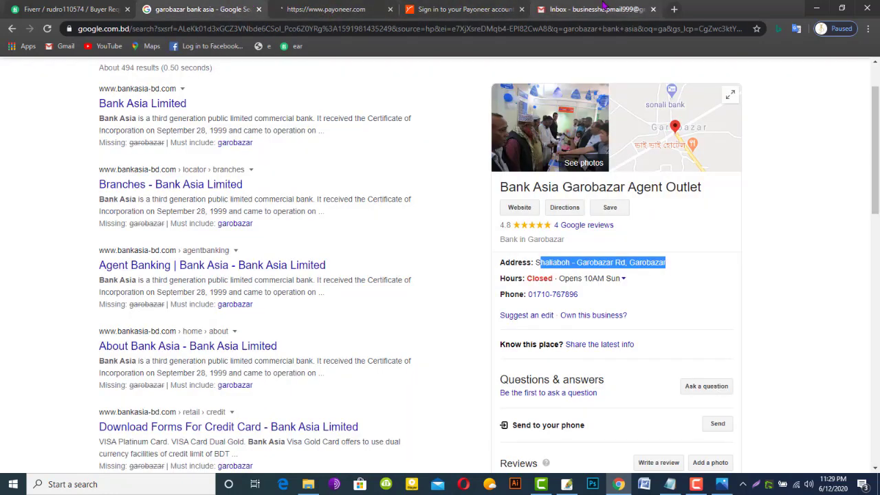
pyautogui.click(608, 10)
pyautogui.rightClick(808, 175)
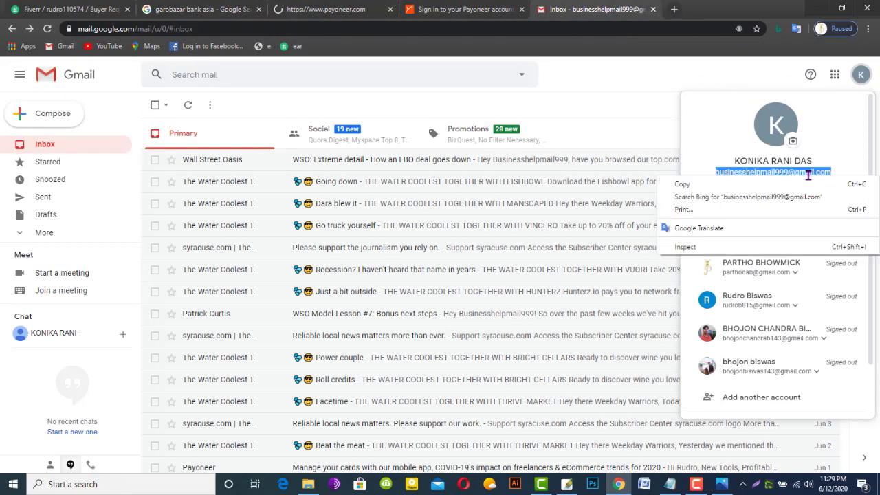
pyautogui.click(760, 186)
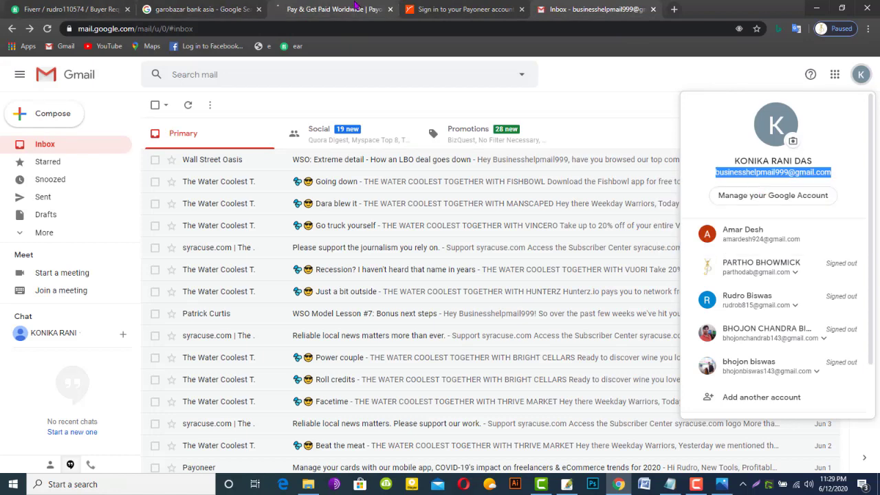
pyautogui.click(430, 9)
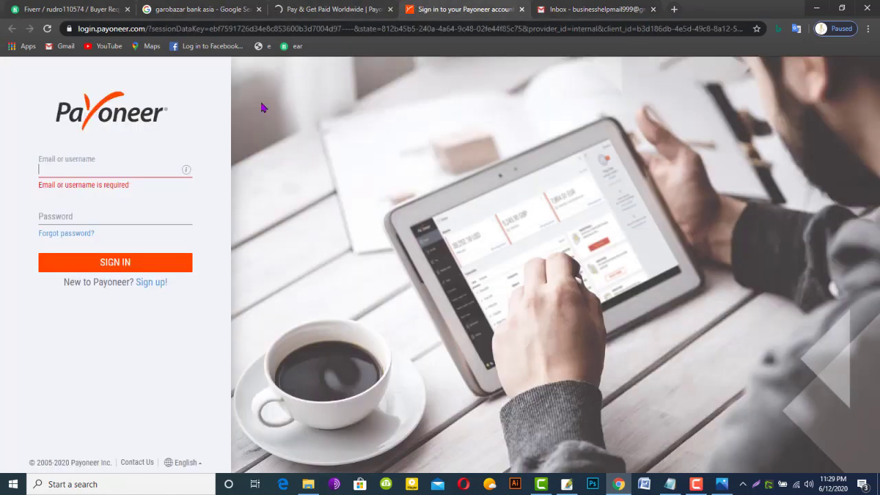
pyautogui.rightClick(113, 172)
pyautogui.click(138, 258)
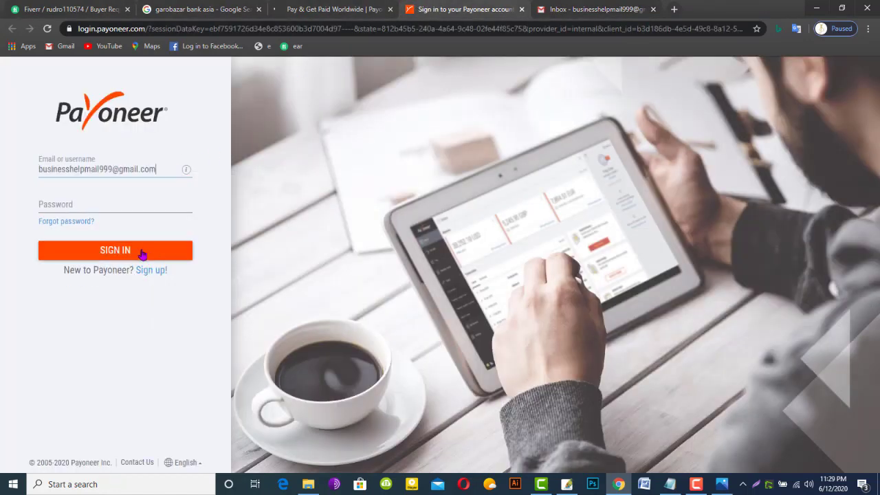
# - Type the account password, sign in, and let the browser save the password
pyautogui.click(93, 205)
pyautogui.write('•••••')
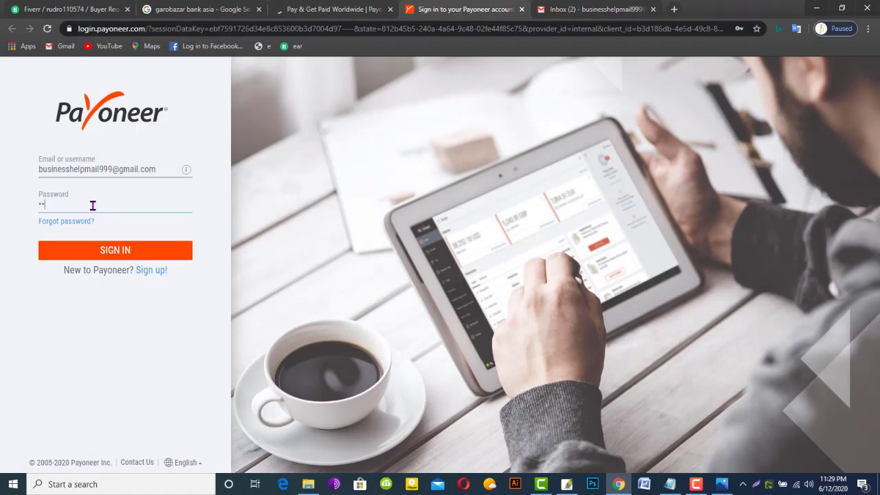
pyautogui.write('••••')
pyautogui.click(154, 255)
pyautogui.click(695, 208)
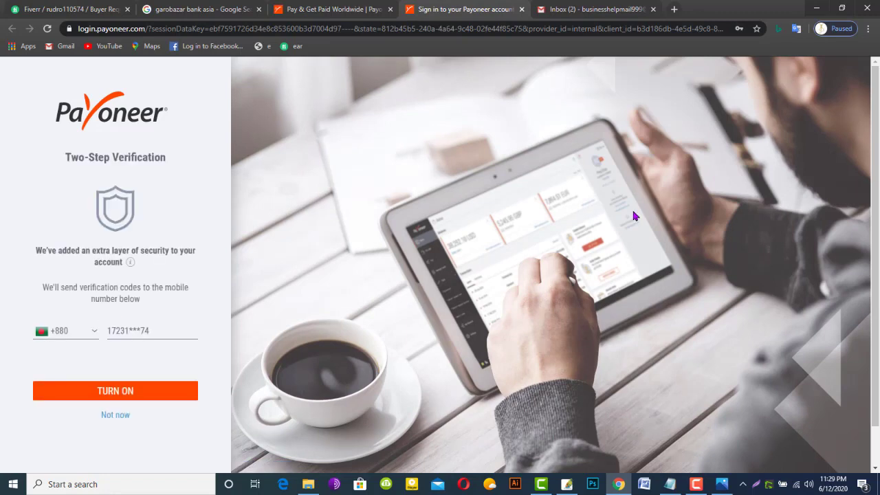
# - Turn on two-step verification with the SMS code and confirm the recovery code screen
pyautogui.click(118, 394)
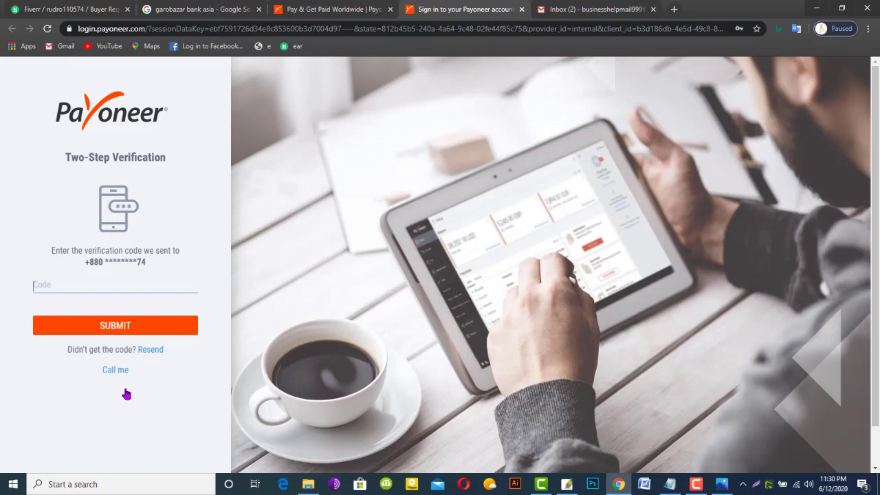
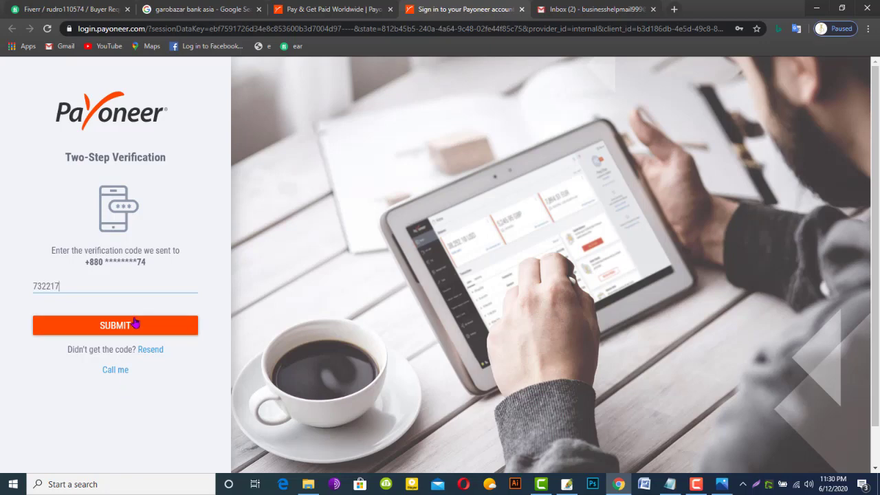
pyautogui.click(136, 323)
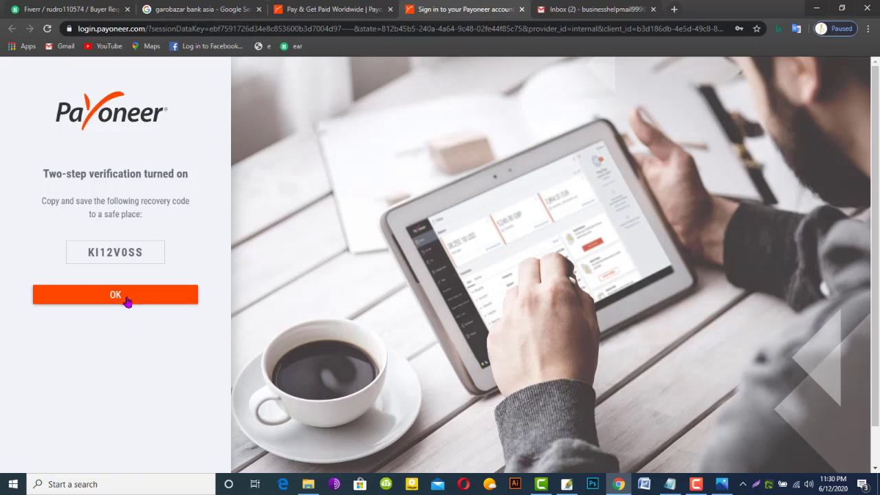
pyautogui.click(127, 296)
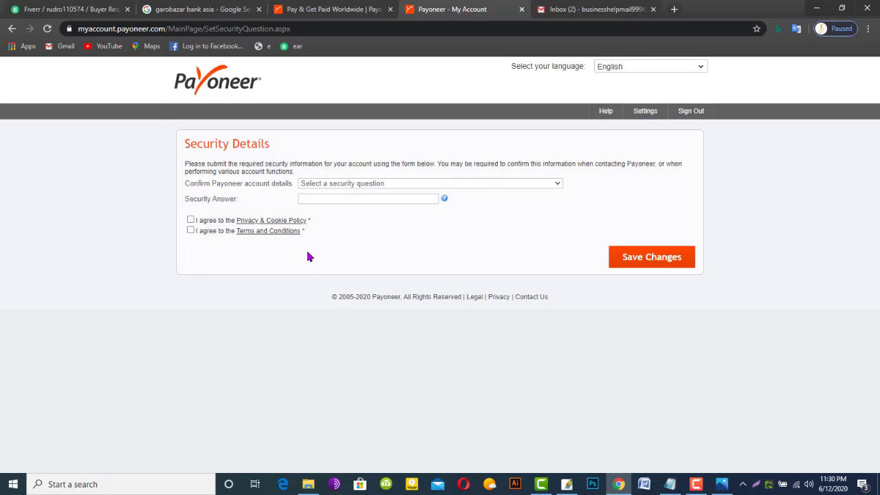
# - Choose 'What was the name of your first pet?', enter its answer, accept both policies, and save
pyautogui.click(357, 183)
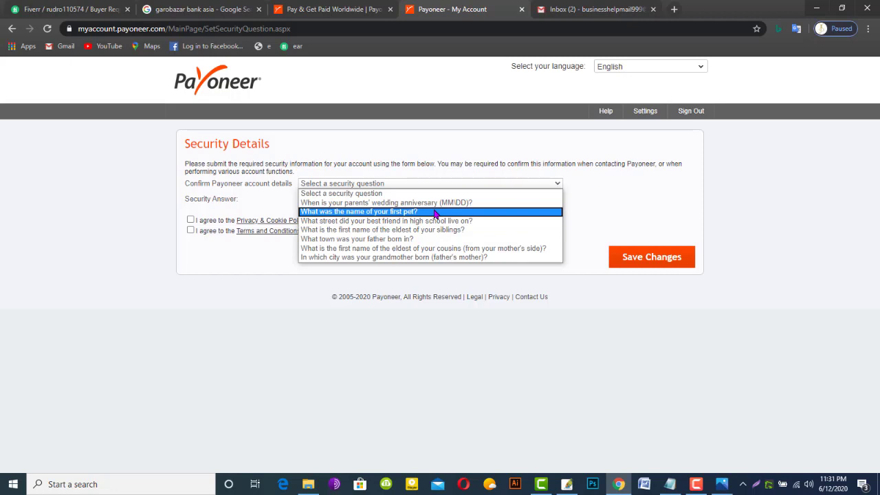
pyautogui.click(394, 213)
pyautogui.click(355, 198)
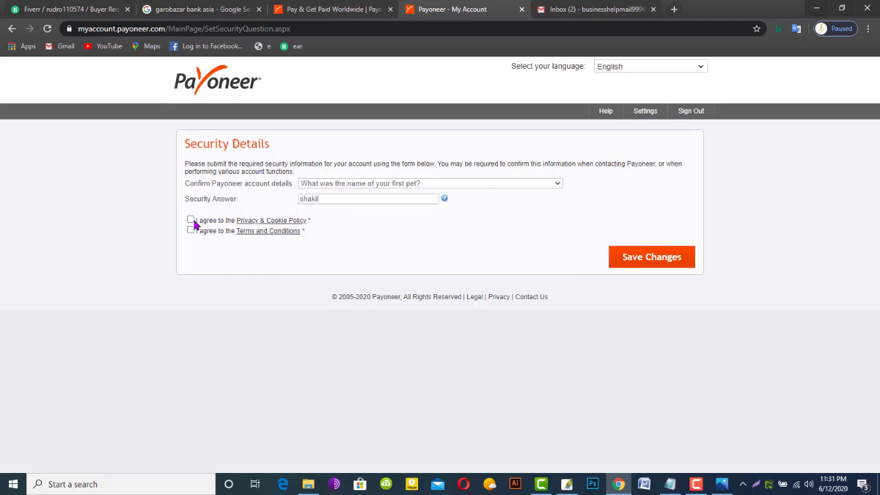
pyautogui.click(190, 219)
pyautogui.click(190, 230)
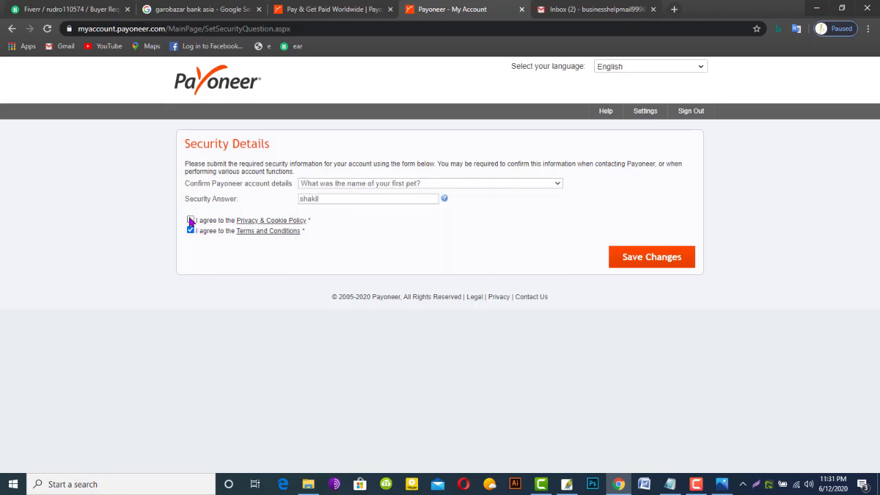
pyautogui.click(665, 261)
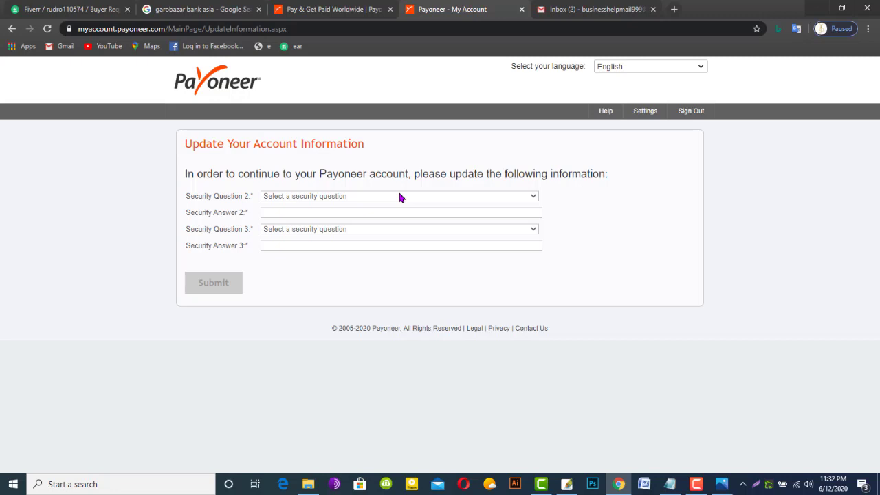
# - Pick the father's-age and first-grade-teacher questions, enter both answers, and submit
pyautogui.click(341, 197)
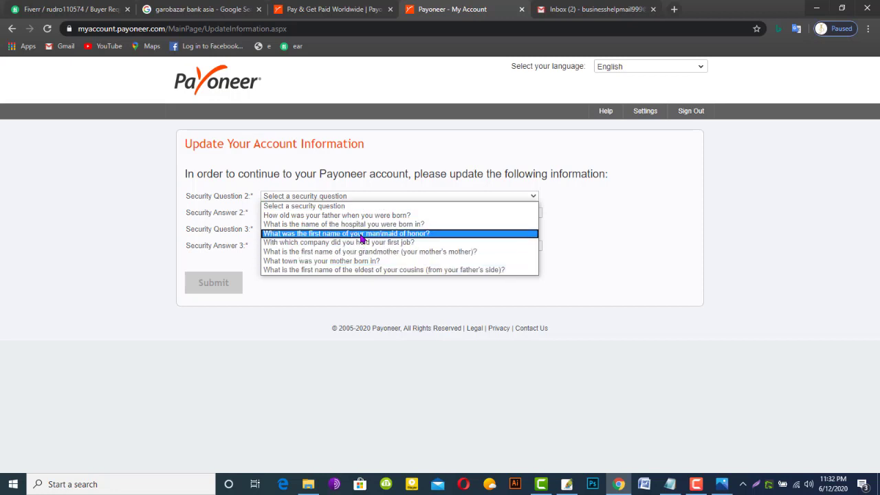
pyautogui.click(362, 215)
pyautogui.click(362, 214)
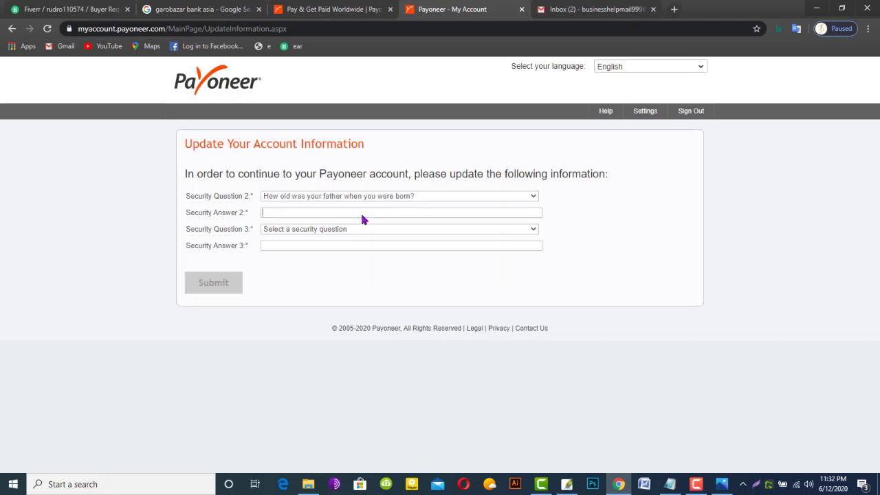
pyautogui.click(362, 229)
pyautogui.click(330, 248)
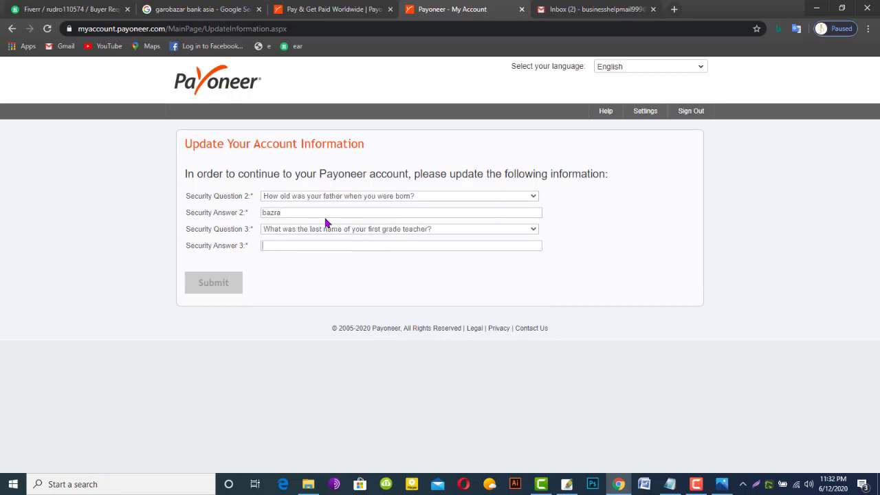
pyautogui.press('Tab')
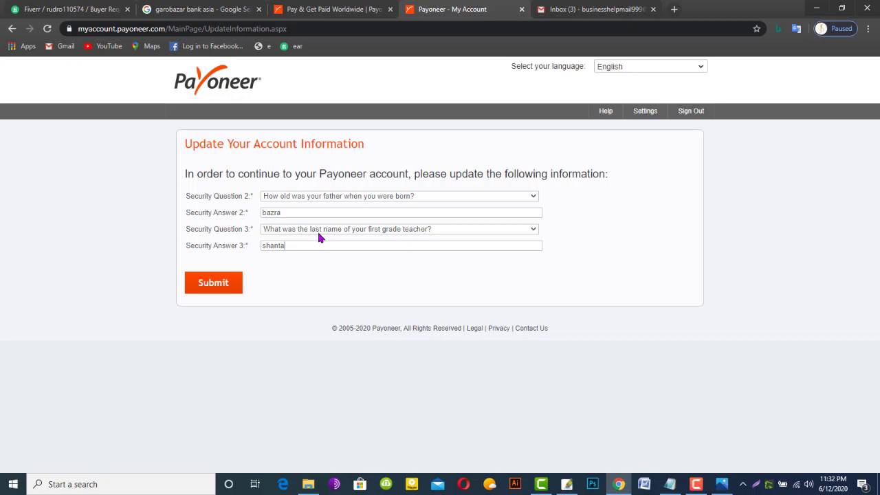
pyautogui.click(229, 293)
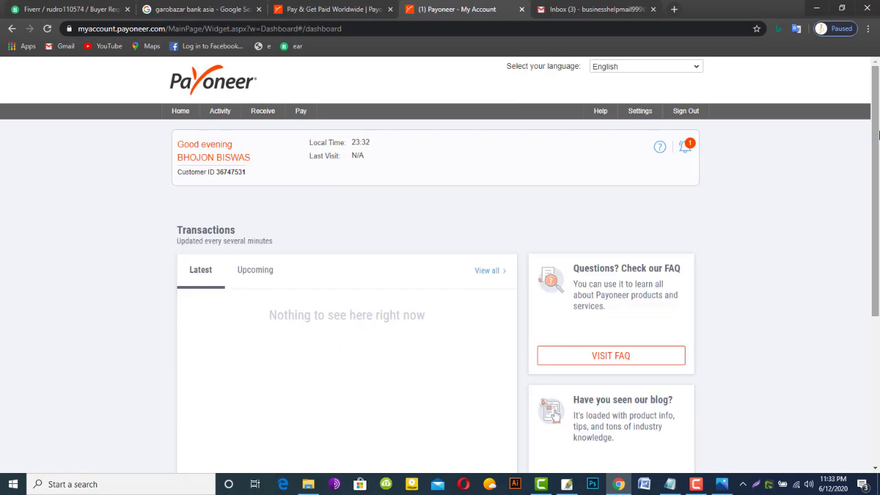
# - Open the Verification Center from the Settings menu in the top navigation
pyautogui.moveTo(879, 130); pyautogui.dragTo(872, 97)
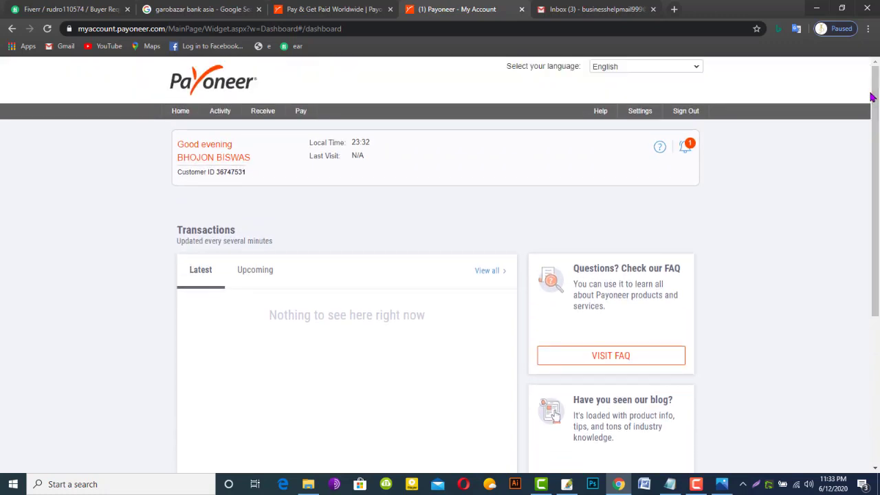
pyautogui.moveTo(636, 112)
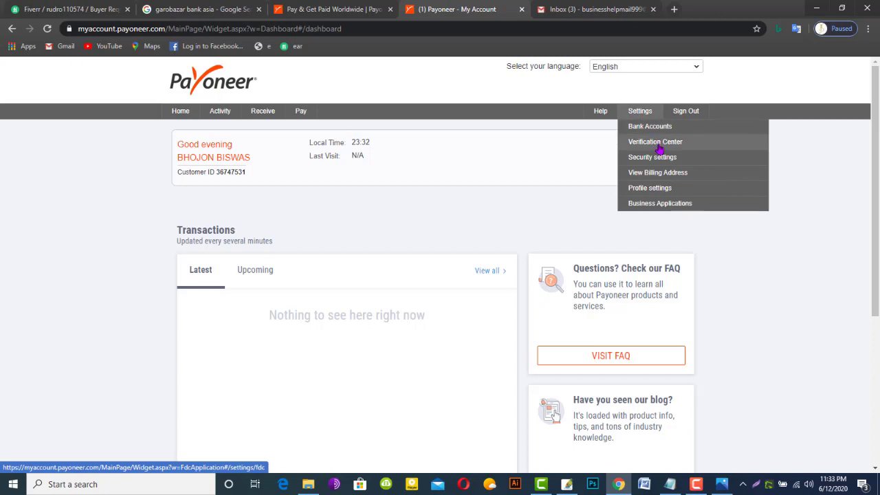
pyautogui.click(659, 147)
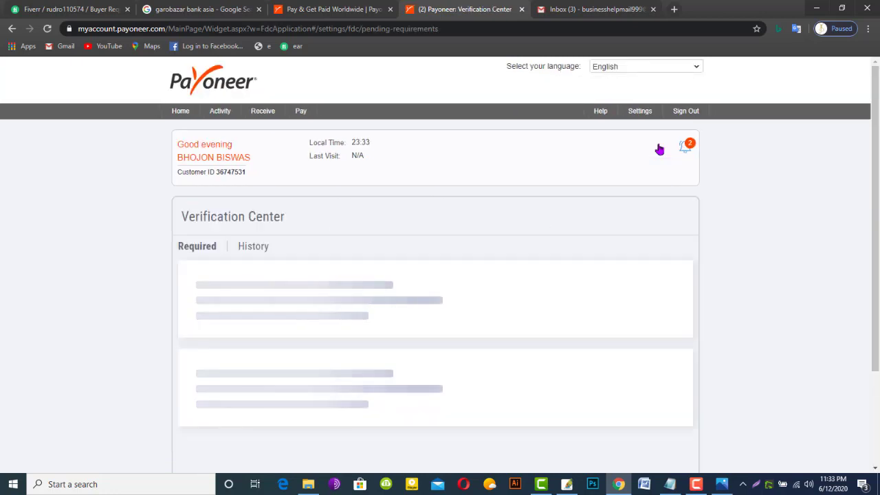
# - Expand Account verification and open the Government-issued photo ID form to reach its upload boxes
pyautogui.moveTo(876, 145); pyautogui.dragTo(877, 227)
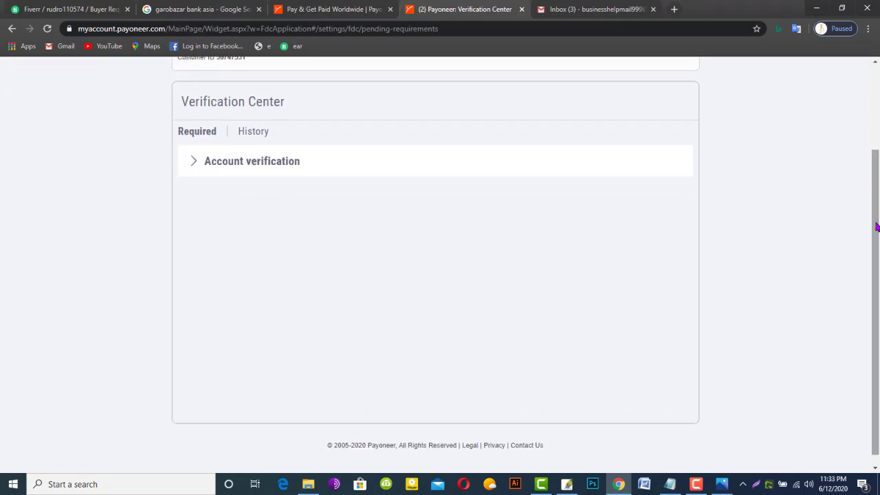
pyautogui.moveTo(877, 227); pyautogui.dragTo(878, 152)
pyautogui.click(270, 267)
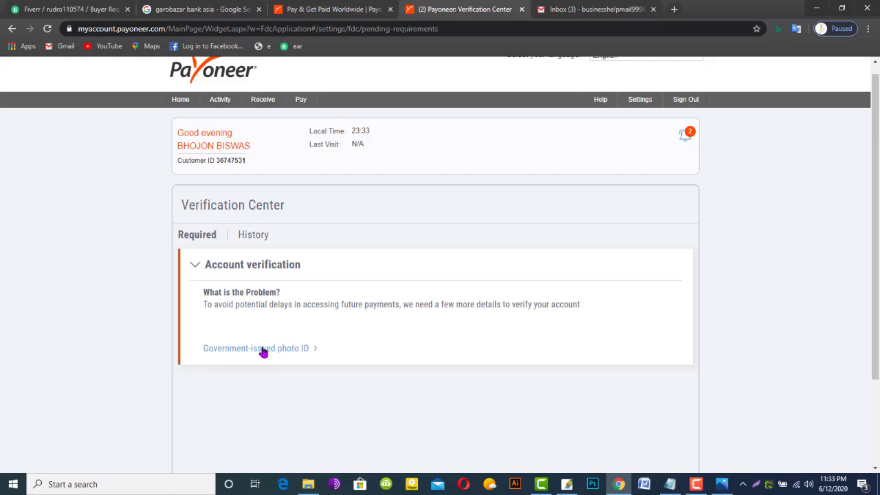
pyautogui.click(307, 347)
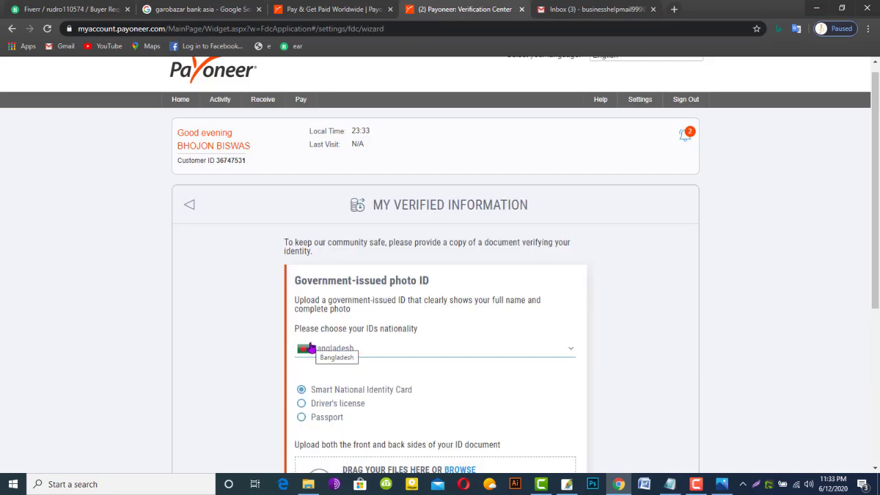
pyautogui.scroll(-1, 875, 189)
pyautogui.scroll(-2, 876, 329)
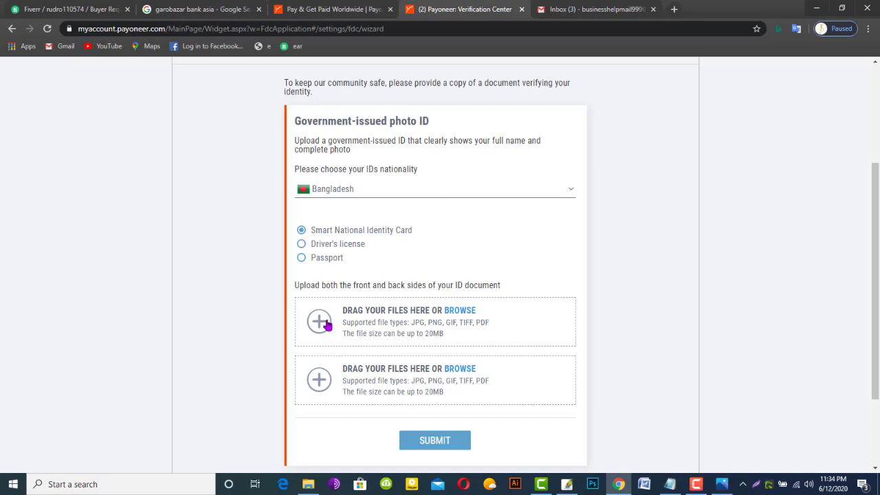
# - Attach the front ID card image from the Desktop's NID Card folder
pyautogui.click(327, 325)
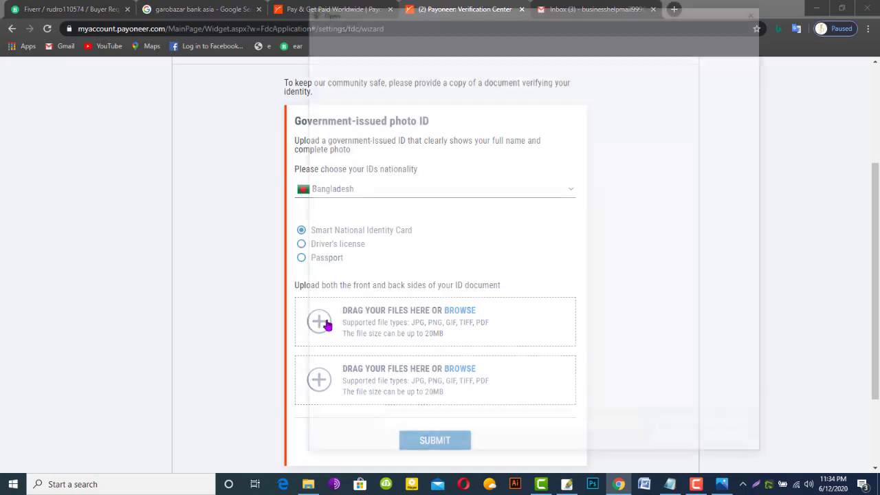
pyautogui.click(351, 28)
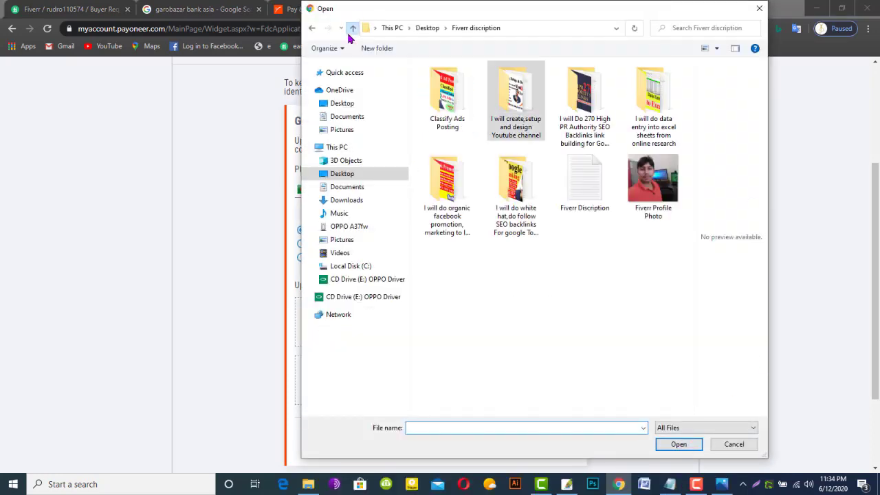
pyautogui.click(352, 28)
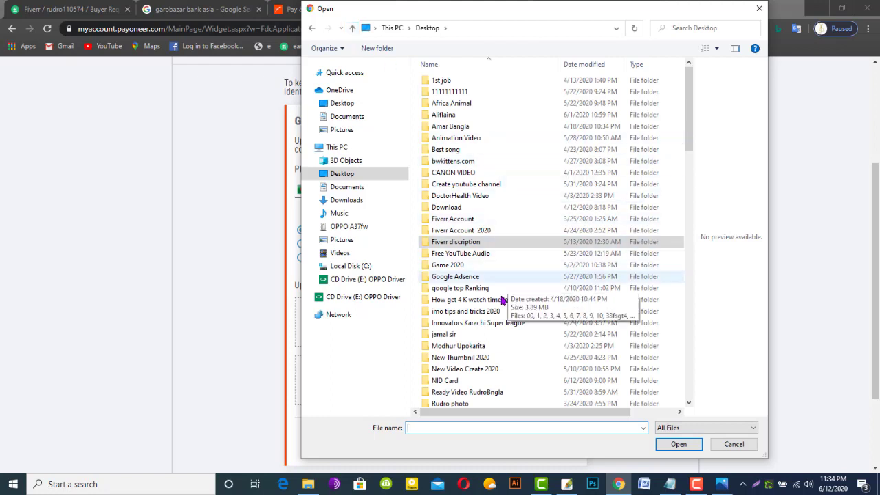
pyautogui.doubleClick(466, 382)
pyautogui.click(456, 107)
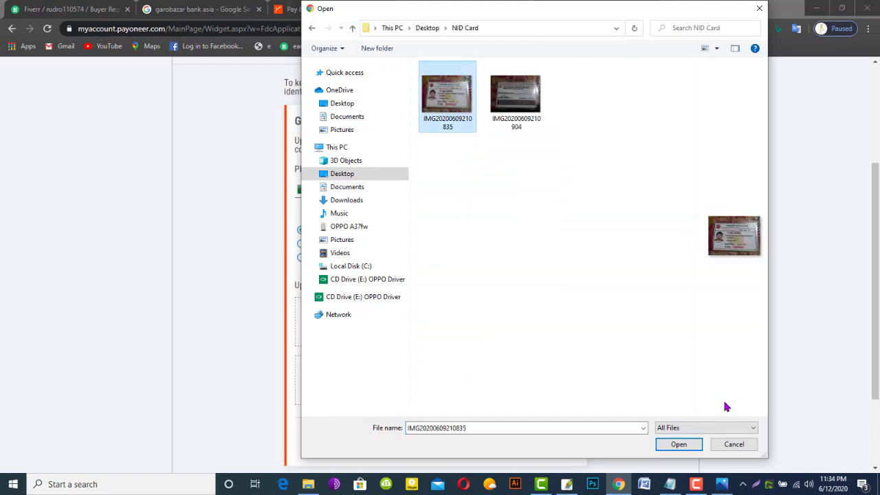
pyautogui.click(691, 445)
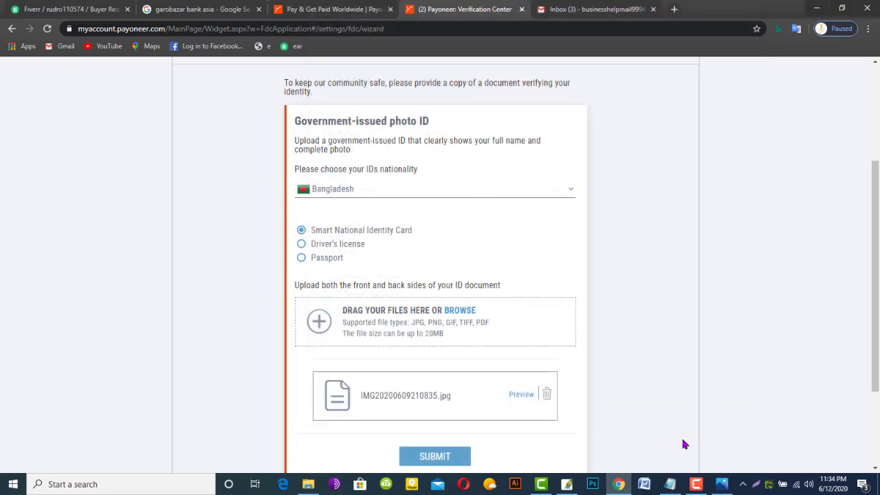
# - Attach the back ID card image from NID Card and submit both for verification
pyautogui.click(334, 323)
pyautogui.click(515, 83)
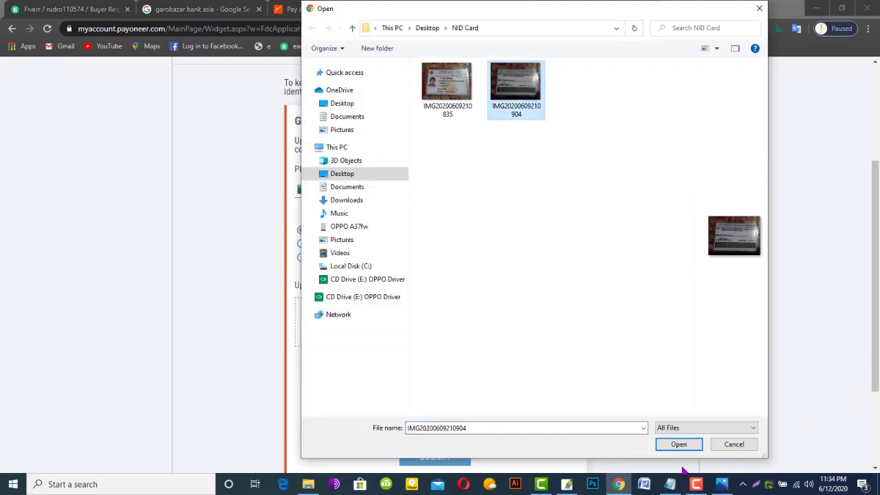
pyautogui.click(685, 449)
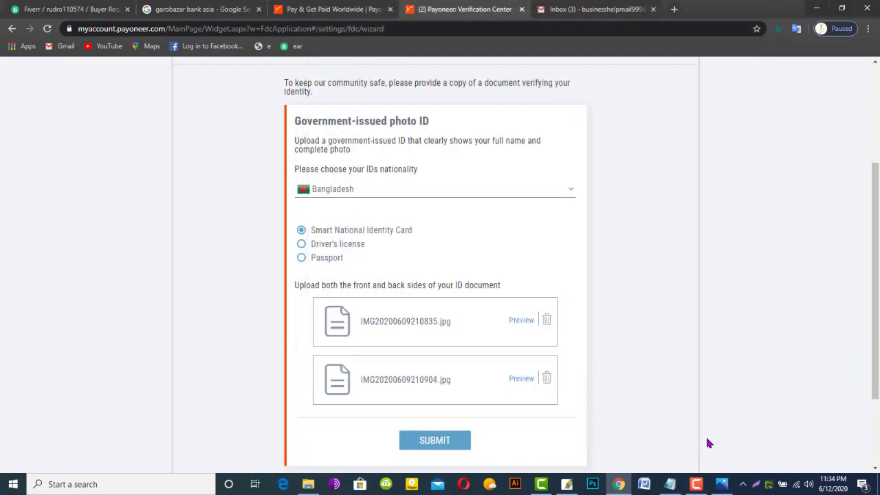
pyautogui.scroll(-2, 878, 266)
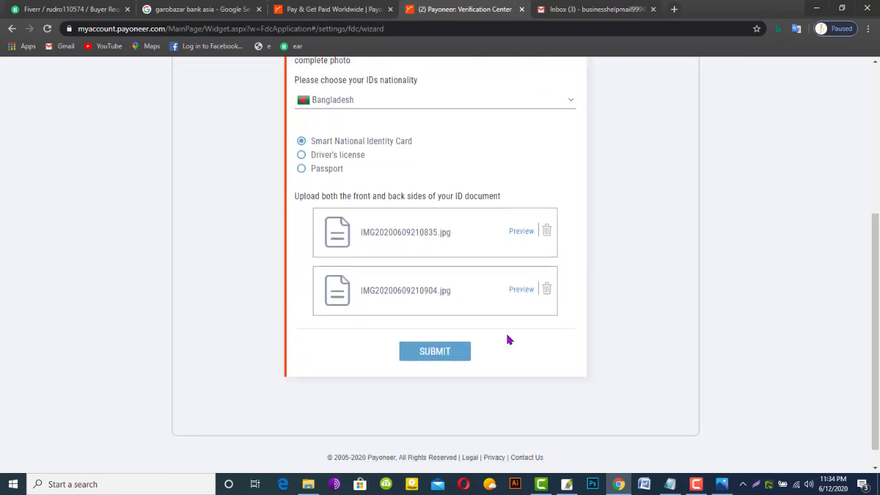
pyautogui.click(445, 359)
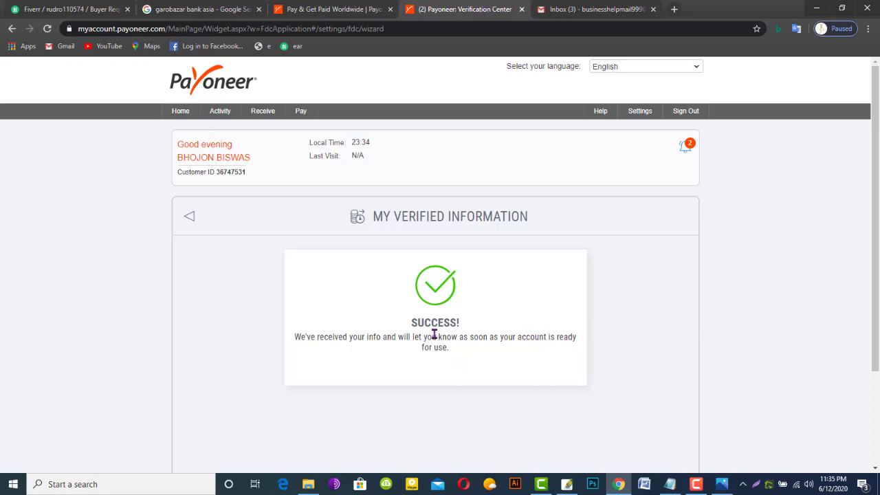
# - Go to the Home dashboard and view its Upcoming transactions
pyautogui.click(187, 113)
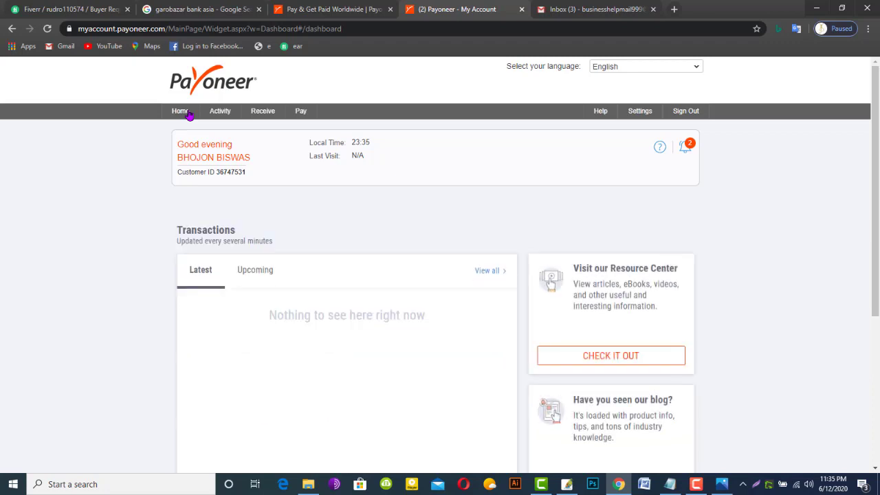
pyautogui.click(259, 283)
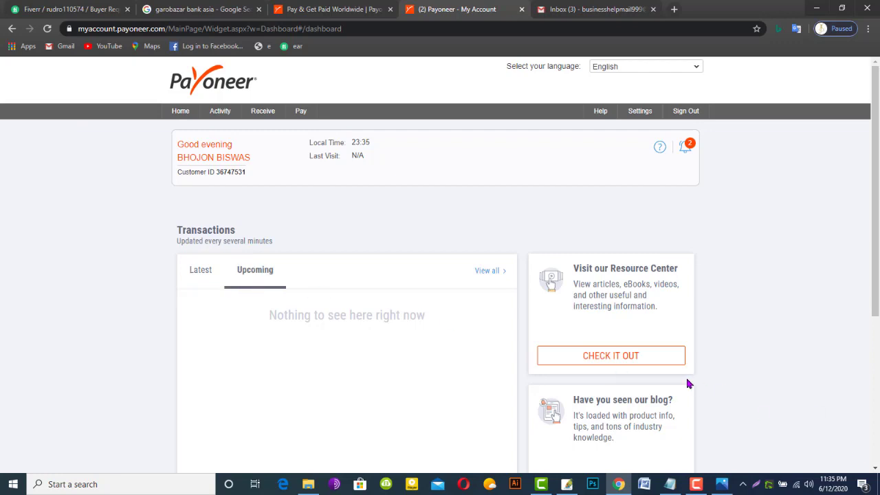
pyautogui.scroll(-4, 581, 280)
pyautogui.scroll(4, 581, 280)
# - Visit Receive > Mass Payout Companies, then go back to the Home dashboard
pyautogui.moveTo(262, 110)
pyautogui.click(270, 126)
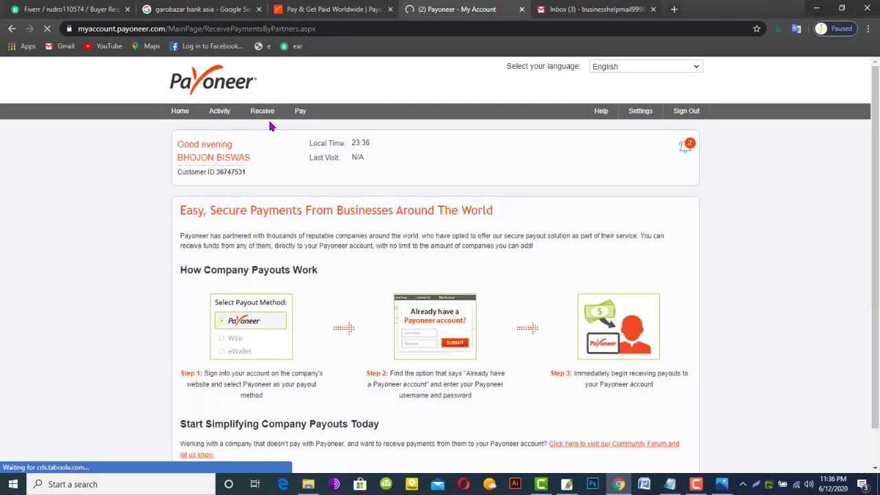
pyautogui.click(183, 121)
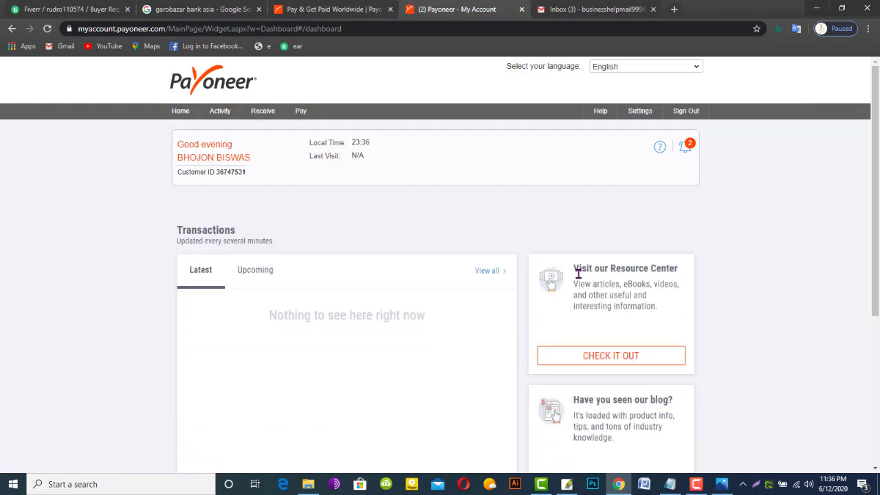
pyautogui.scroll(-4, 578, 274)
pyautogui.scroll(4, 578, 274)
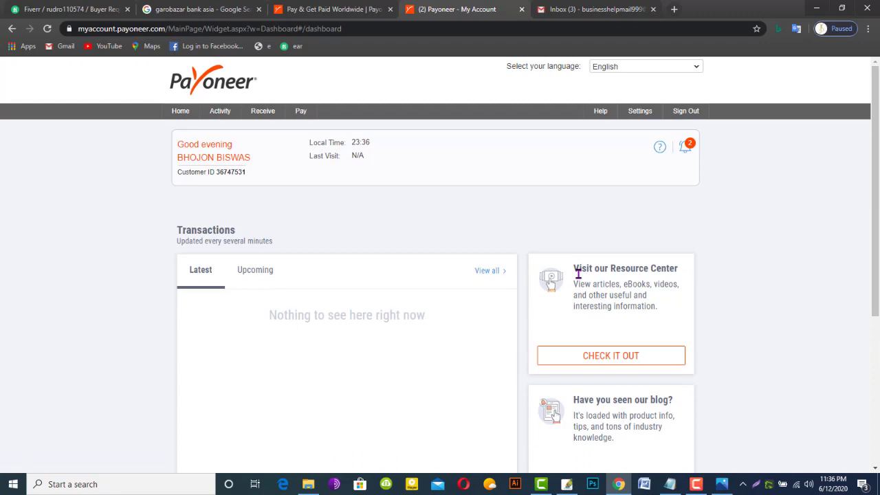